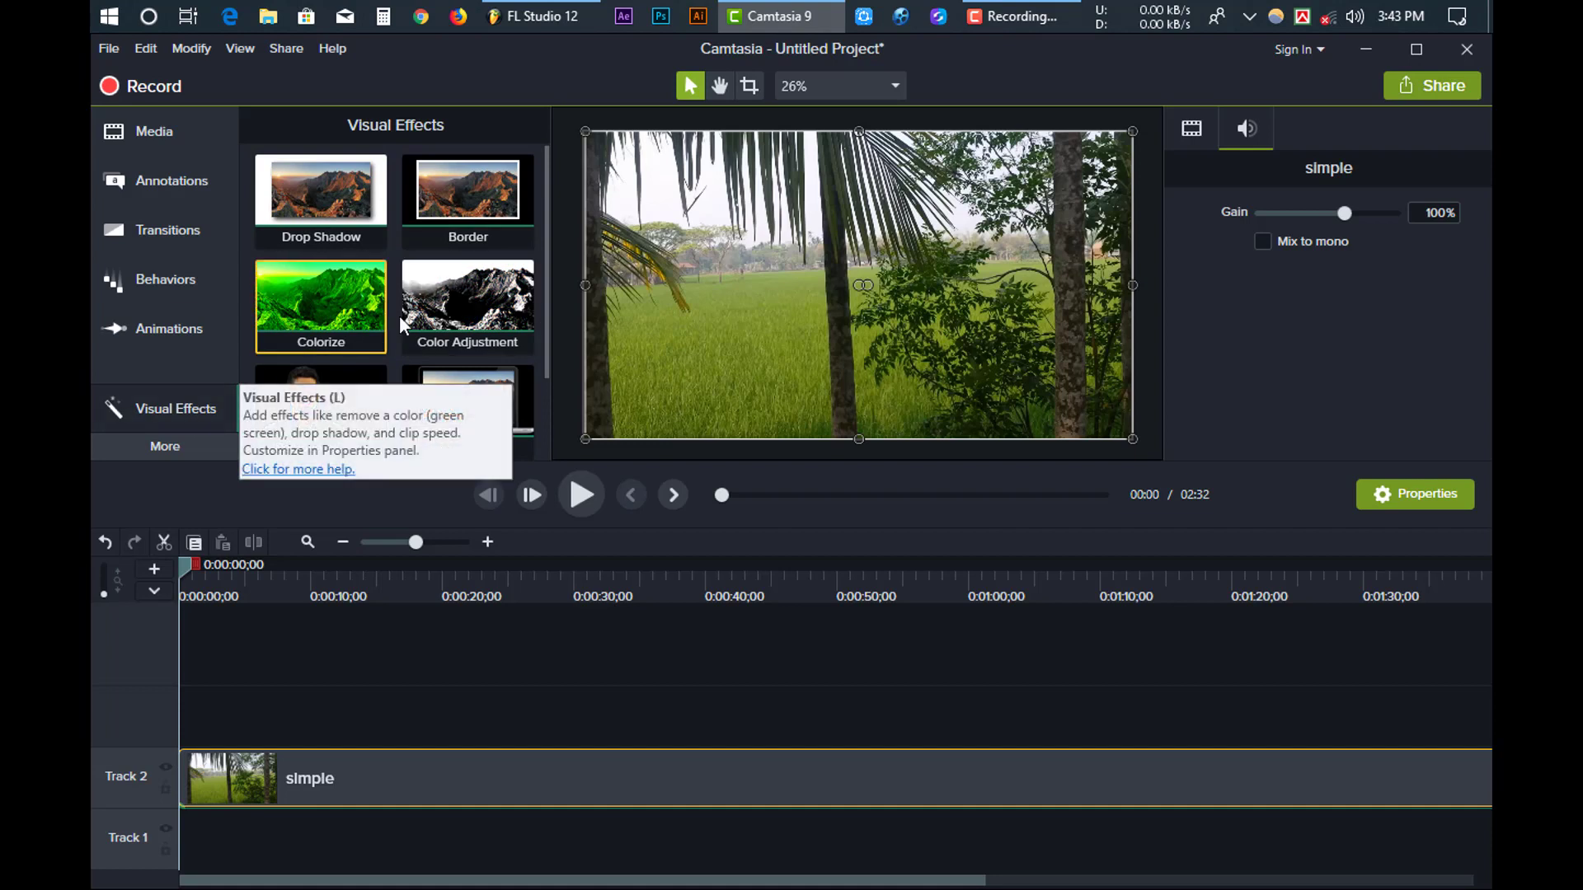
Step: Apply the Device Frame effect to the simple clip on Track 2 and play the framed clip
scroll(451, 371, "down", 1)
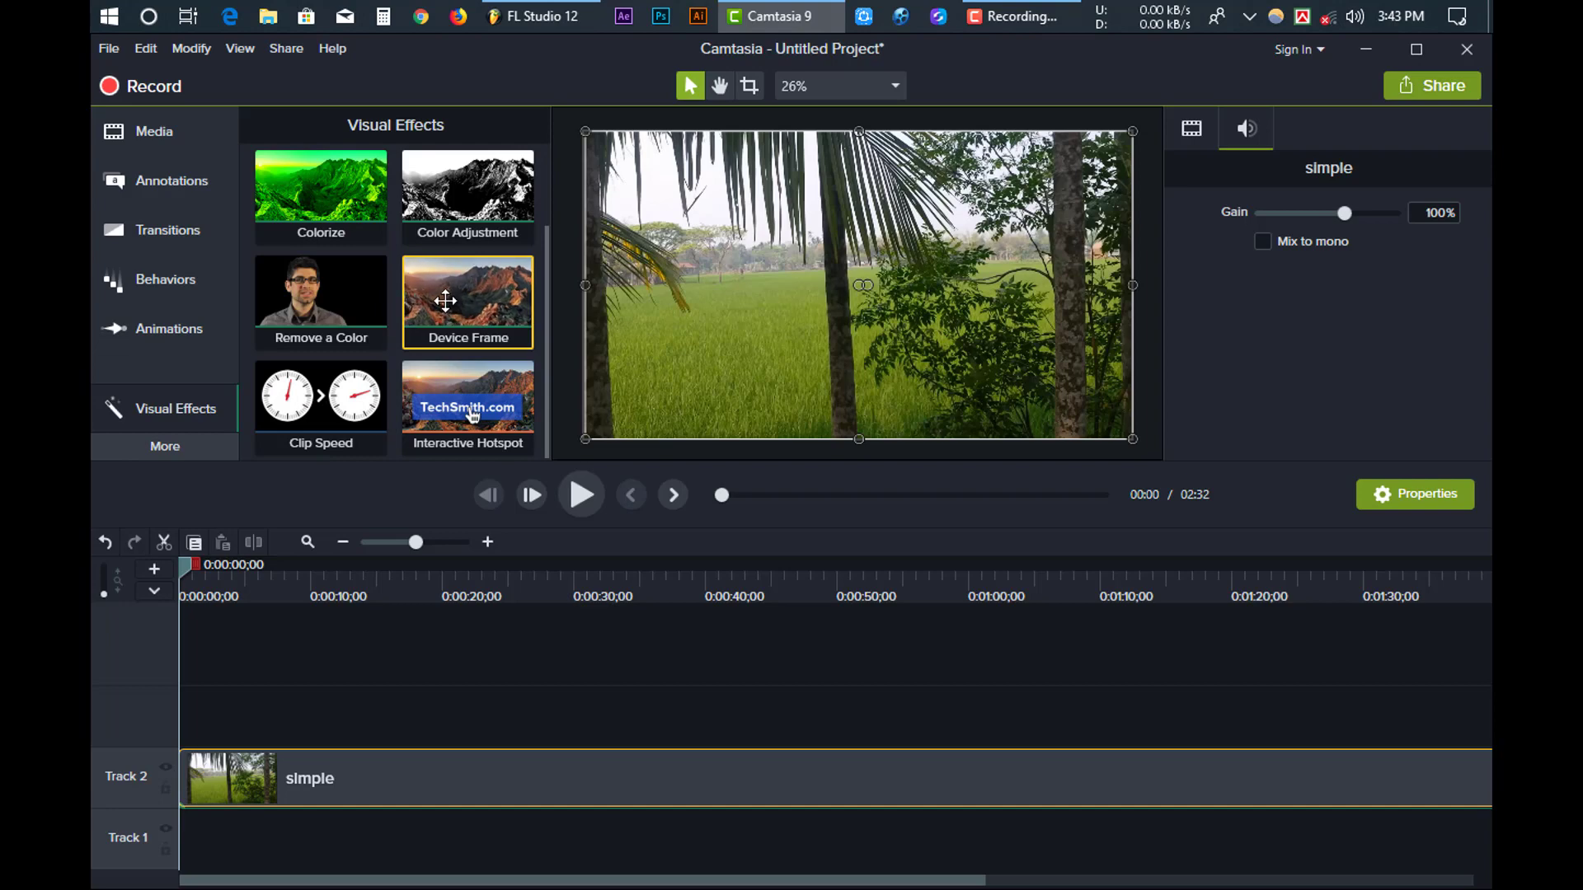
left_click_drag(473, 284, 240, 779)
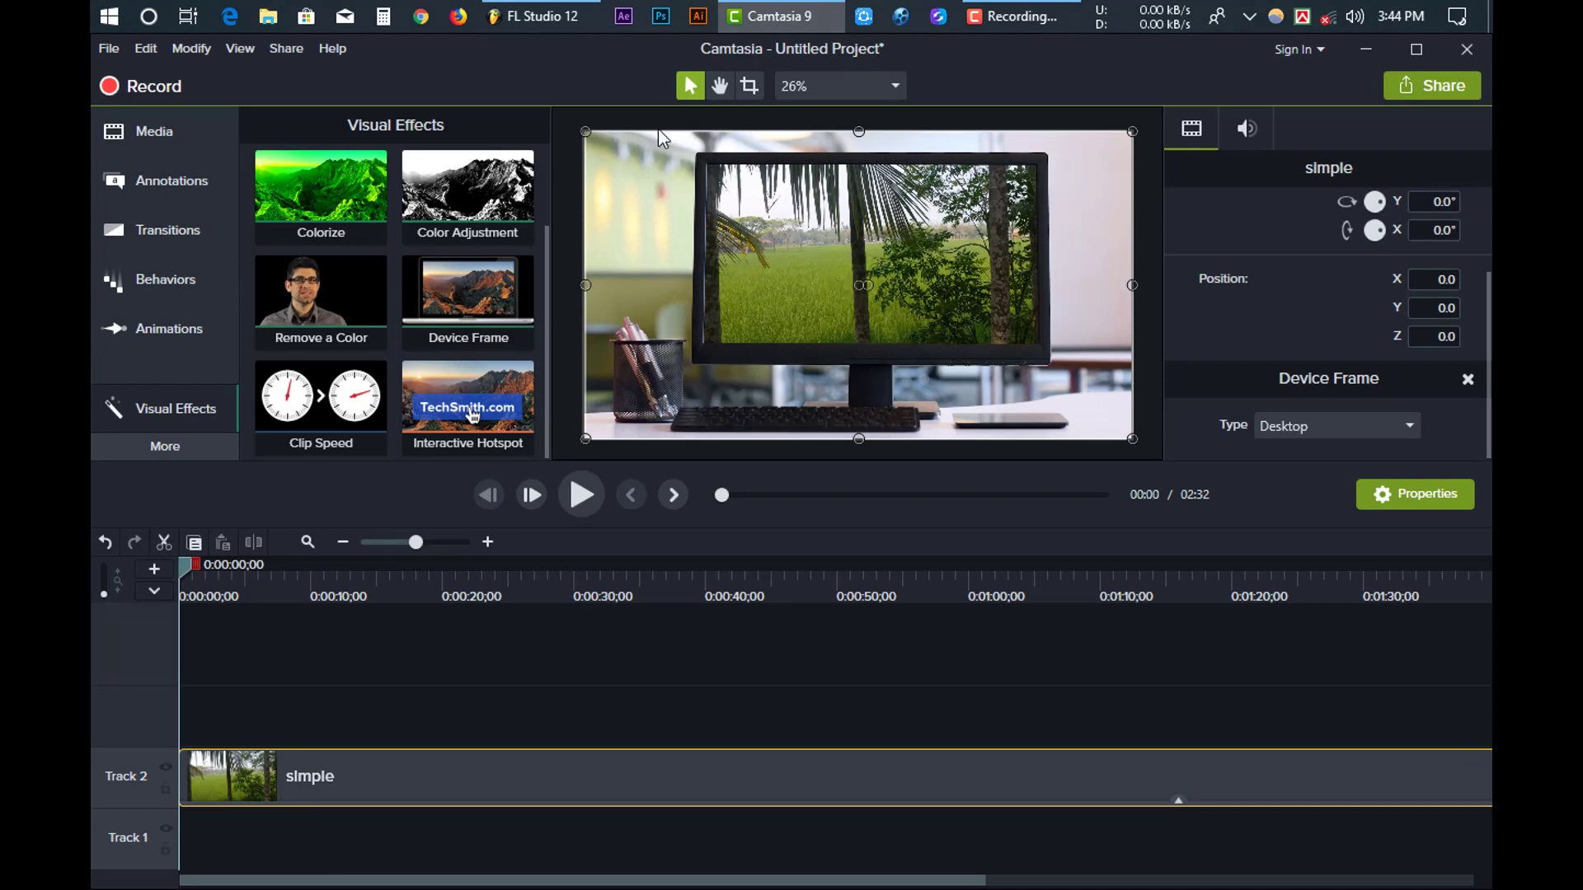
key("space")
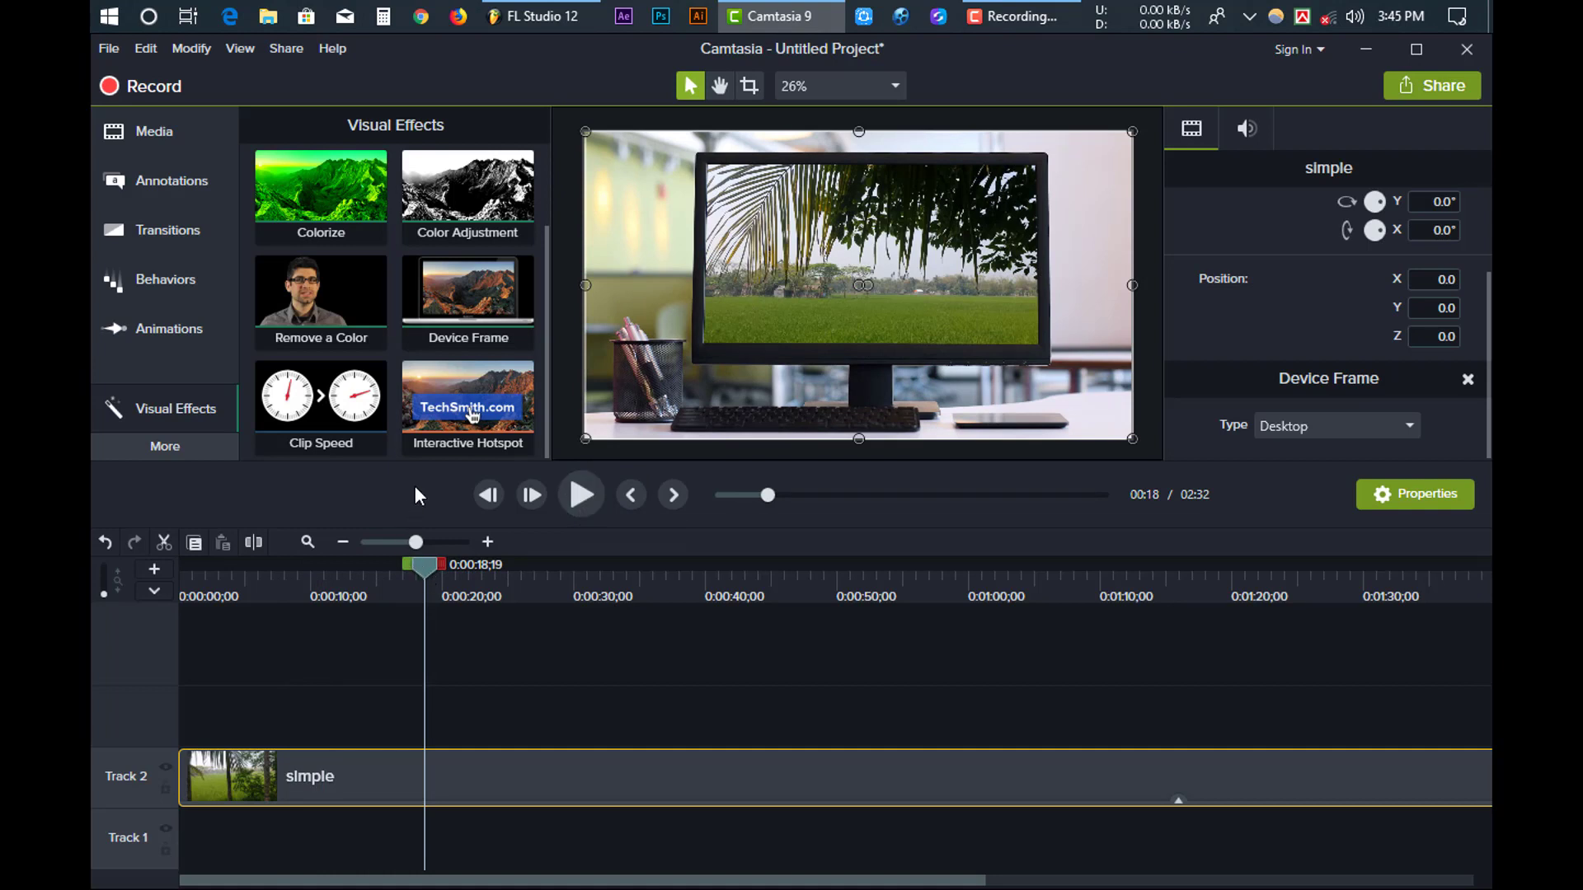
Step: Apply the Colorize effect to the simple clip on Track 2 and preview it from the start
scroll(455, 312, "up", 1)
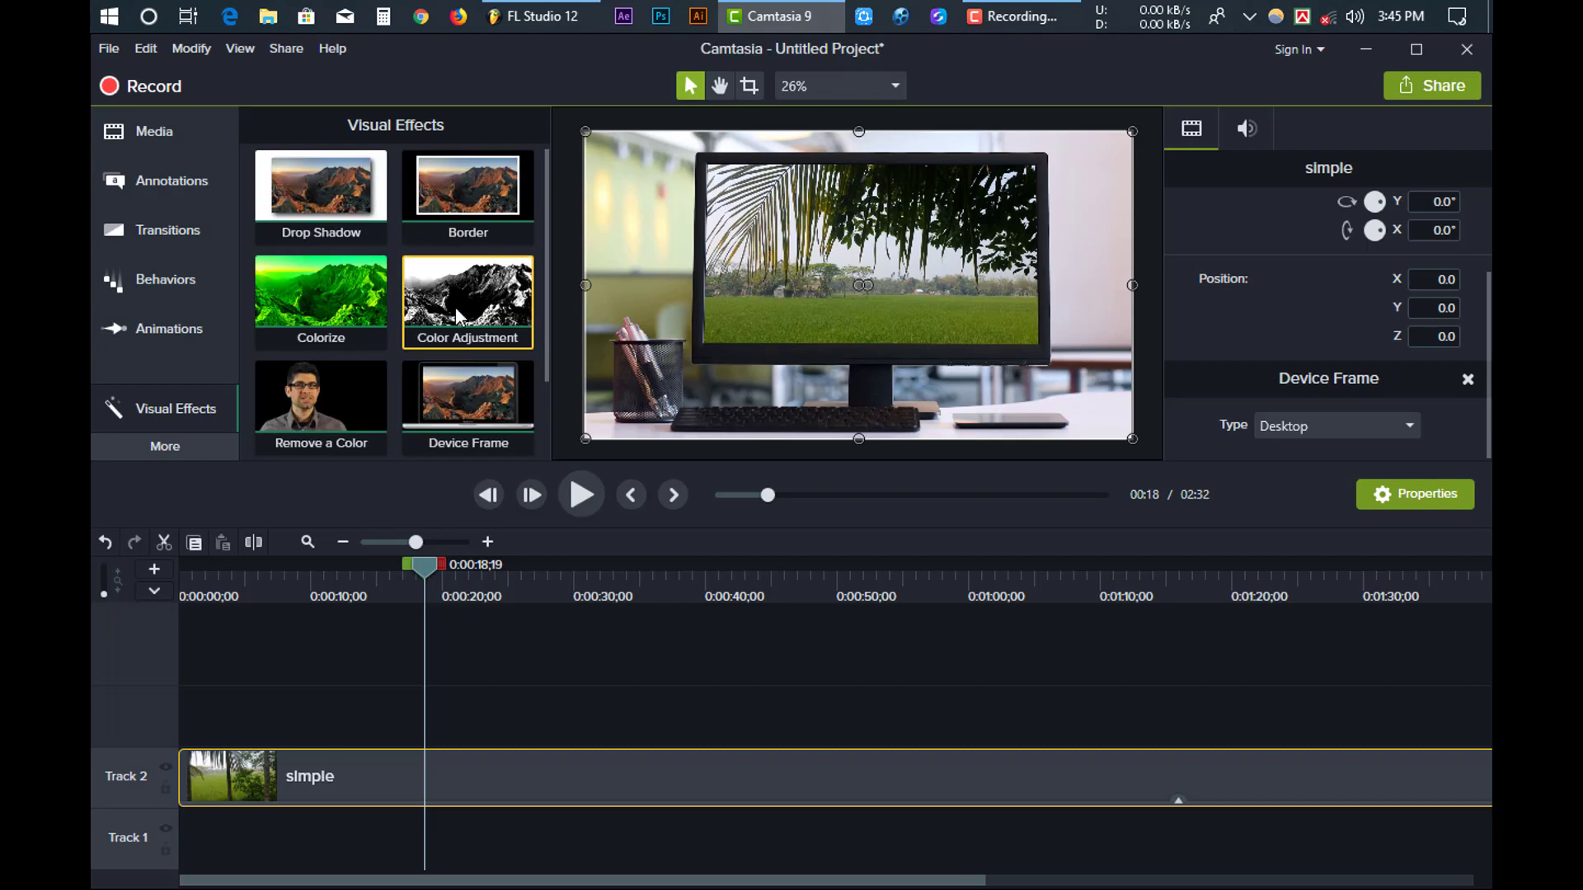
scroll(355, 247, "down", 1)
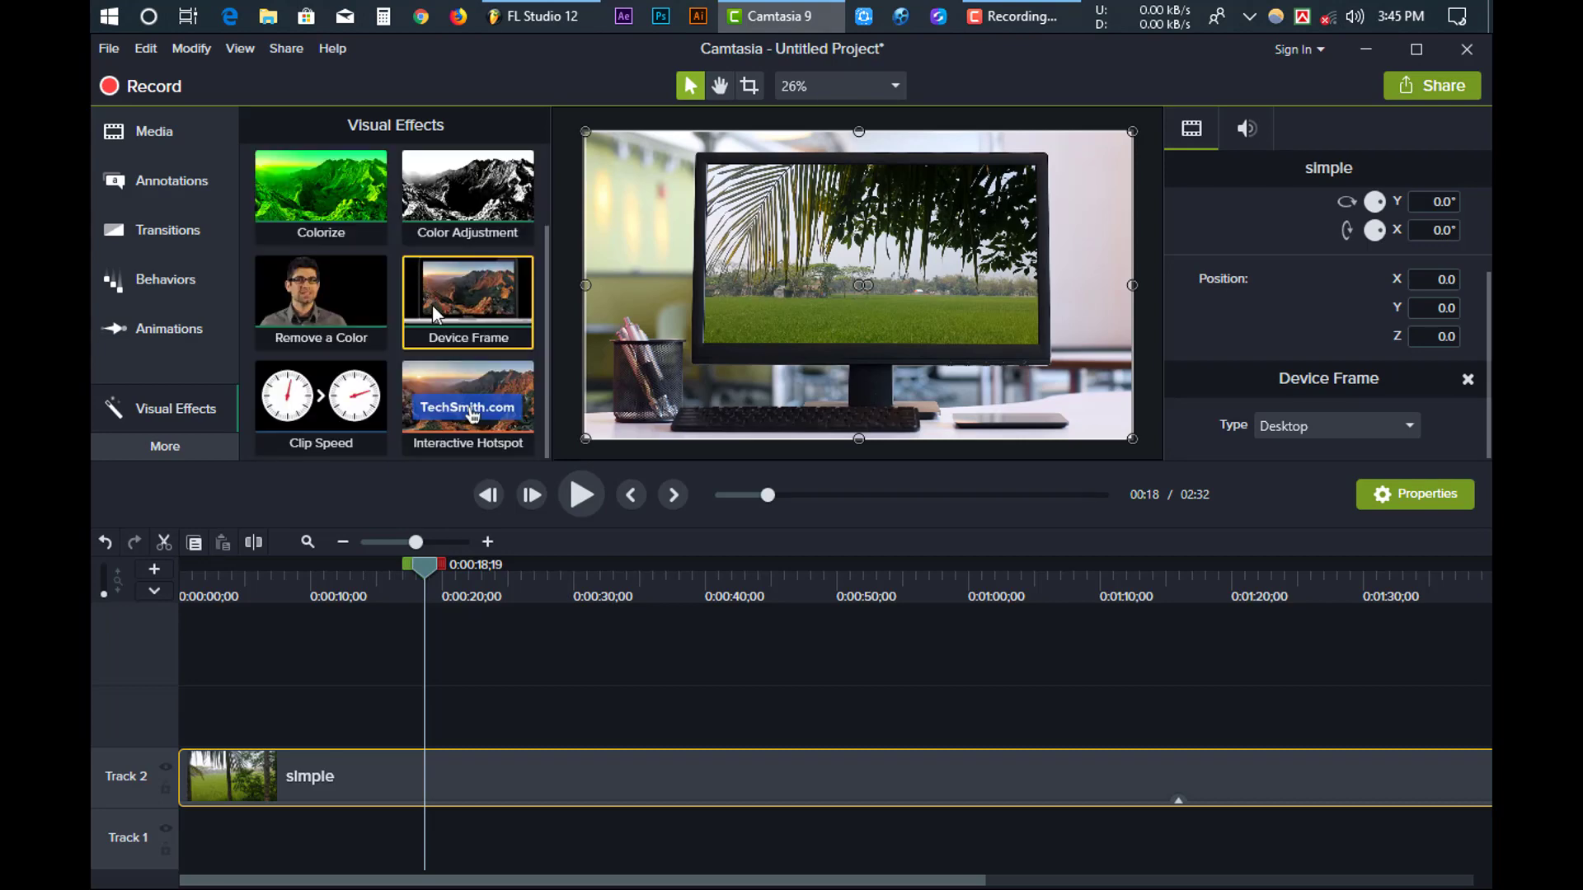
scroll(477, 406, "up", 1)
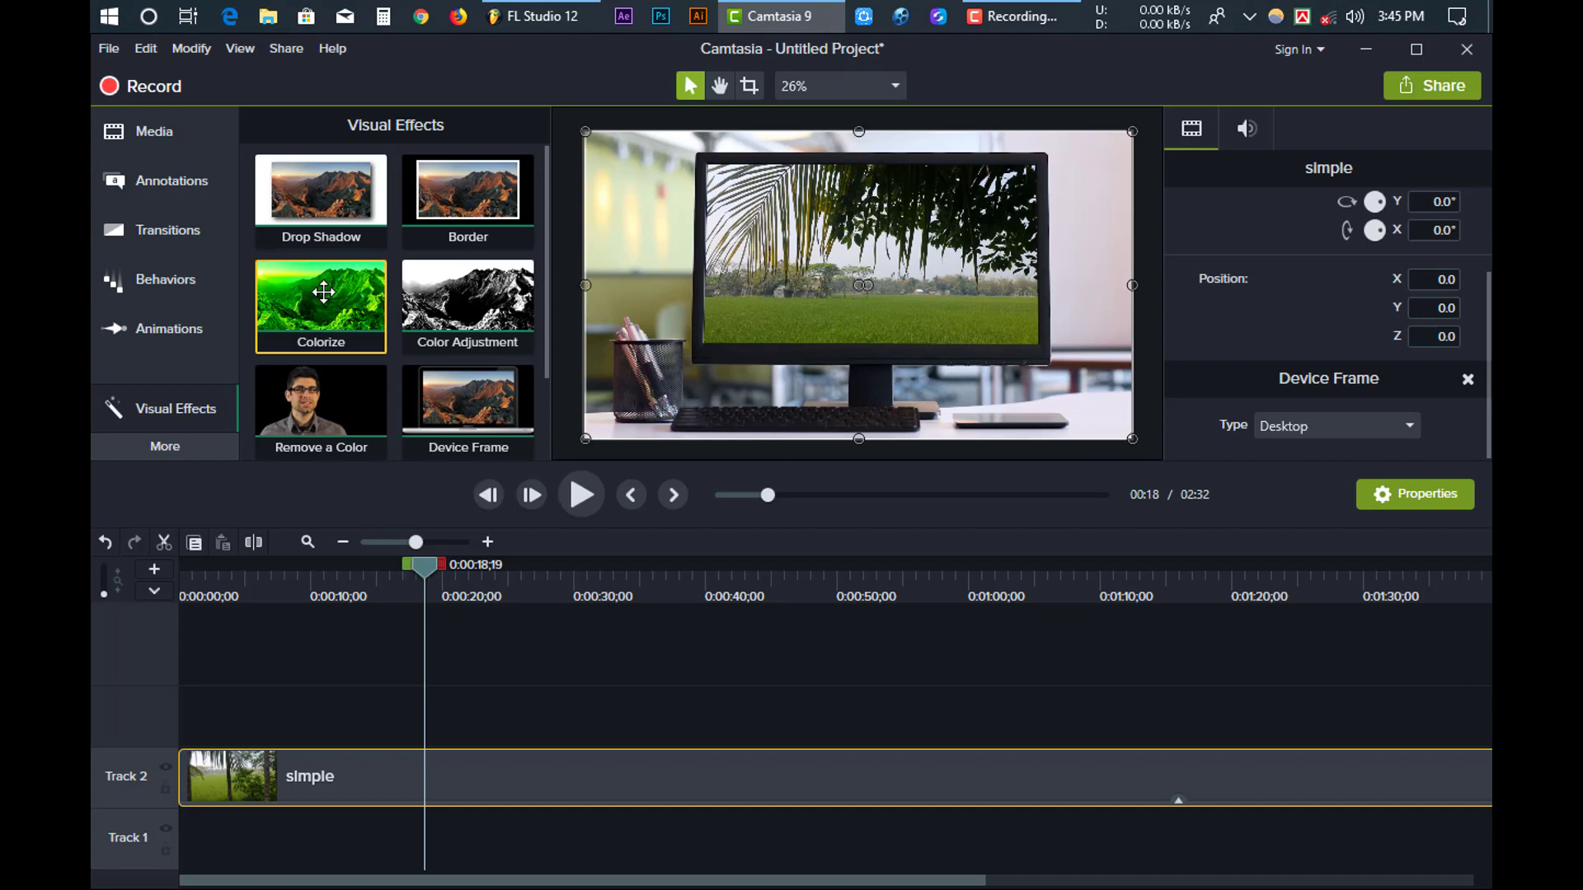
left_click_drag(326, 291, 318, 774)
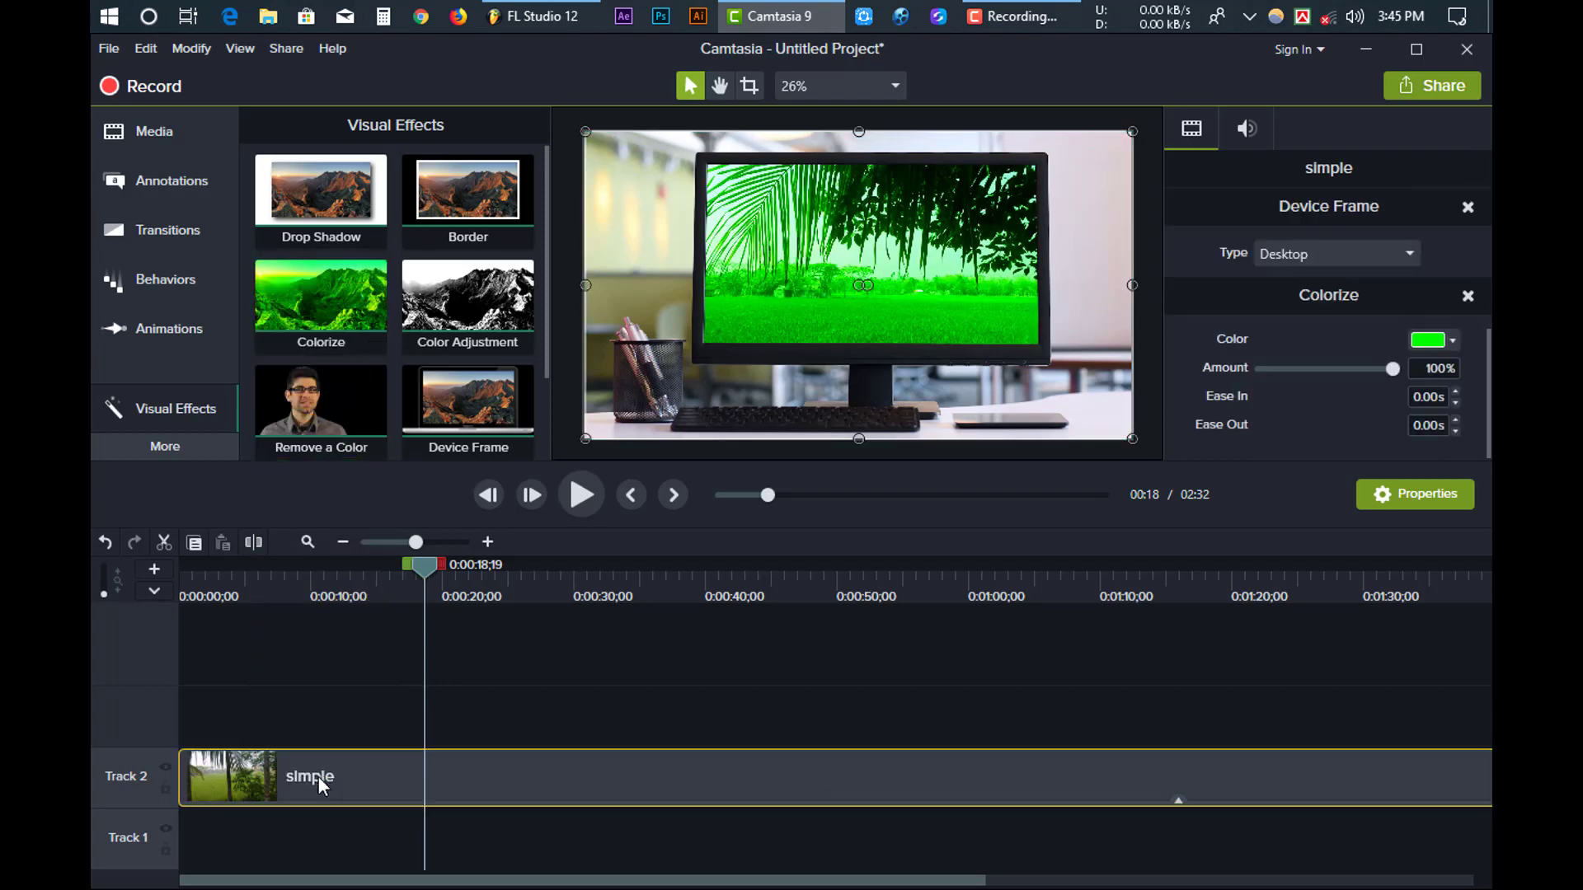
left_click_drag(322, 609, 156, 648)
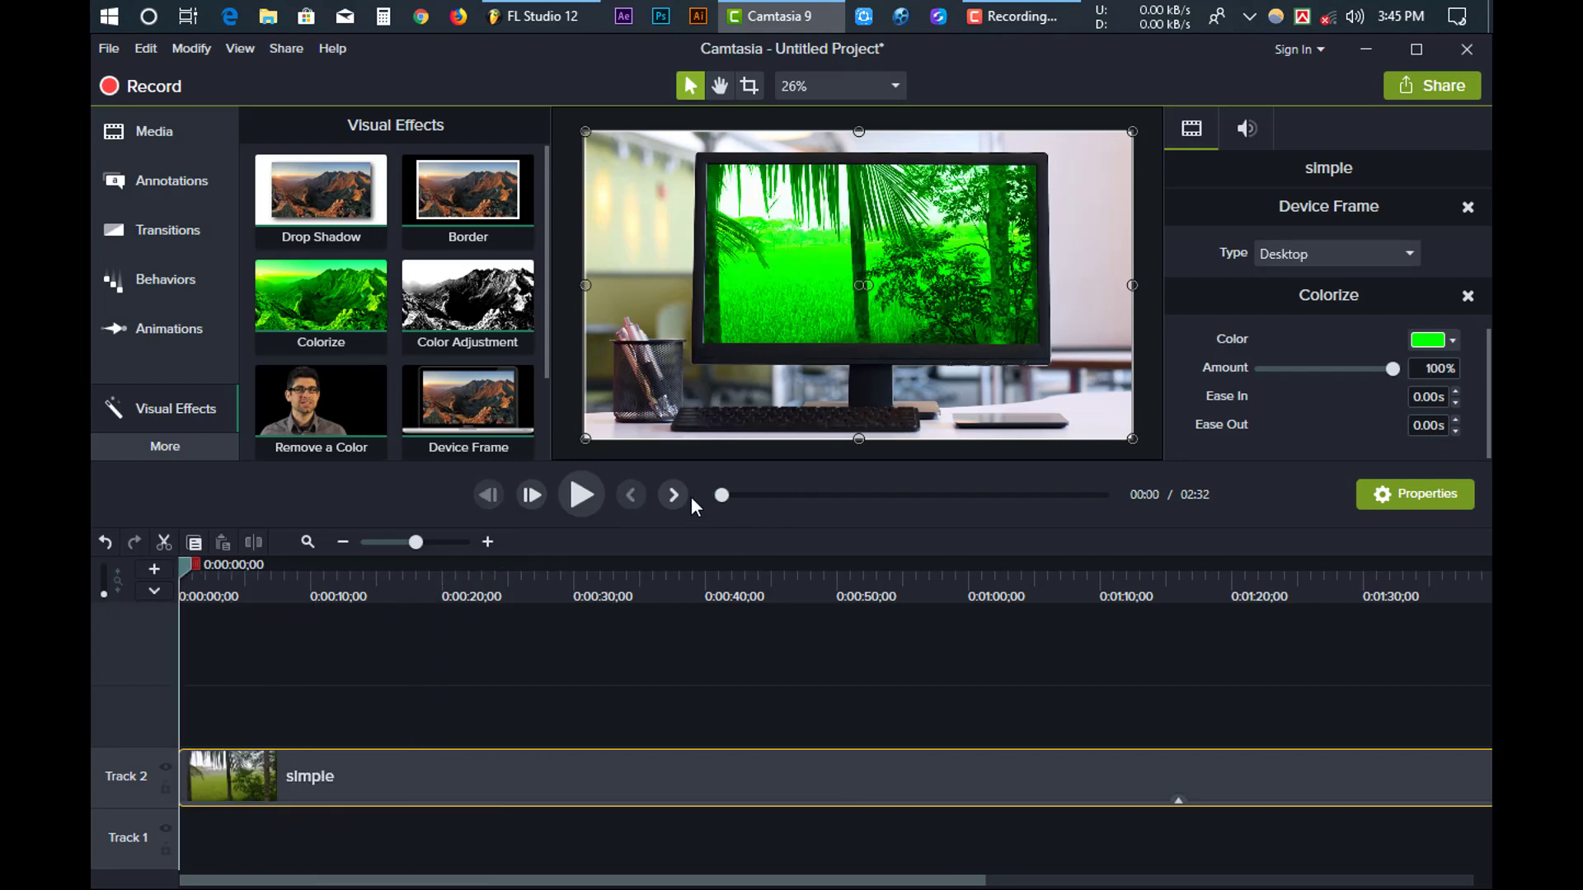
left_click(581, 495)
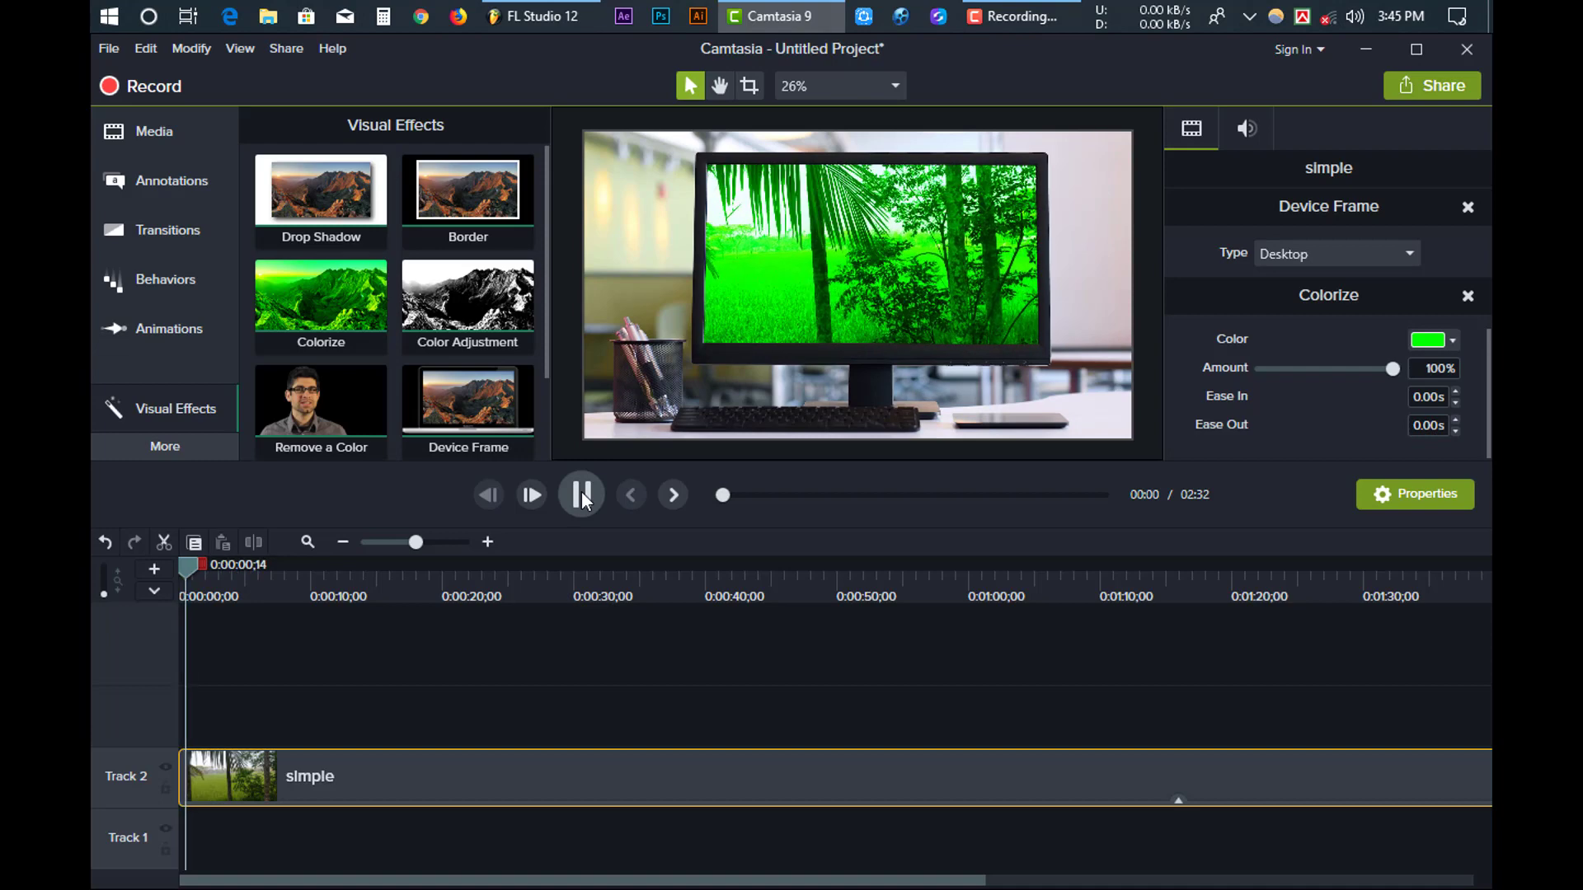
left_click(765, 286)
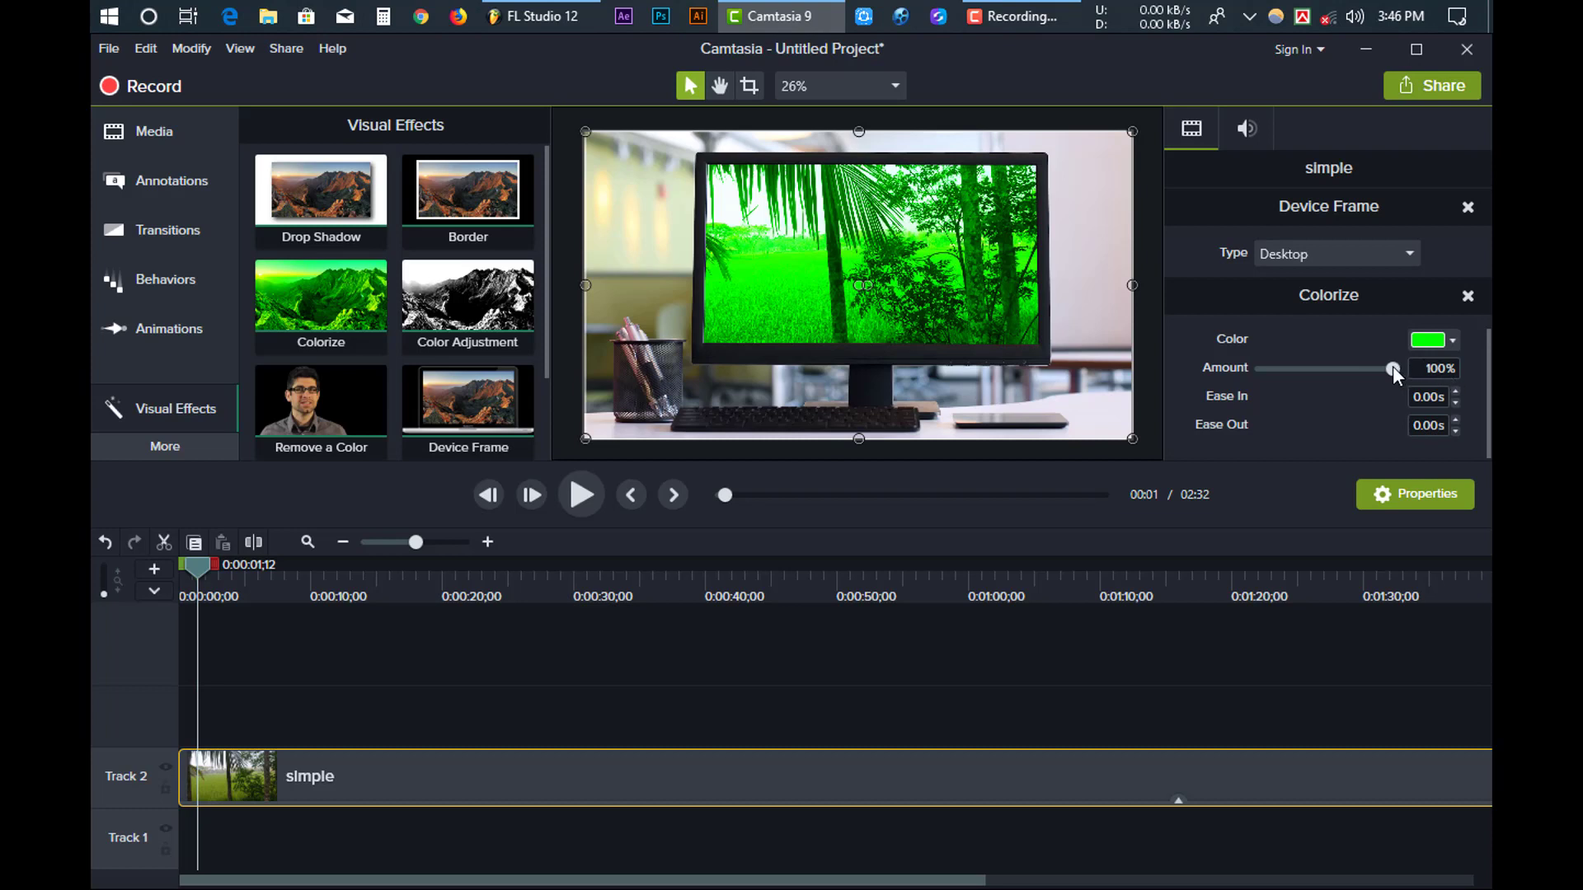
Step: Set the Colorize effect's color to the dark green preset and its amount to 48%
left_click_drag(1392, 368, 1280, 382)
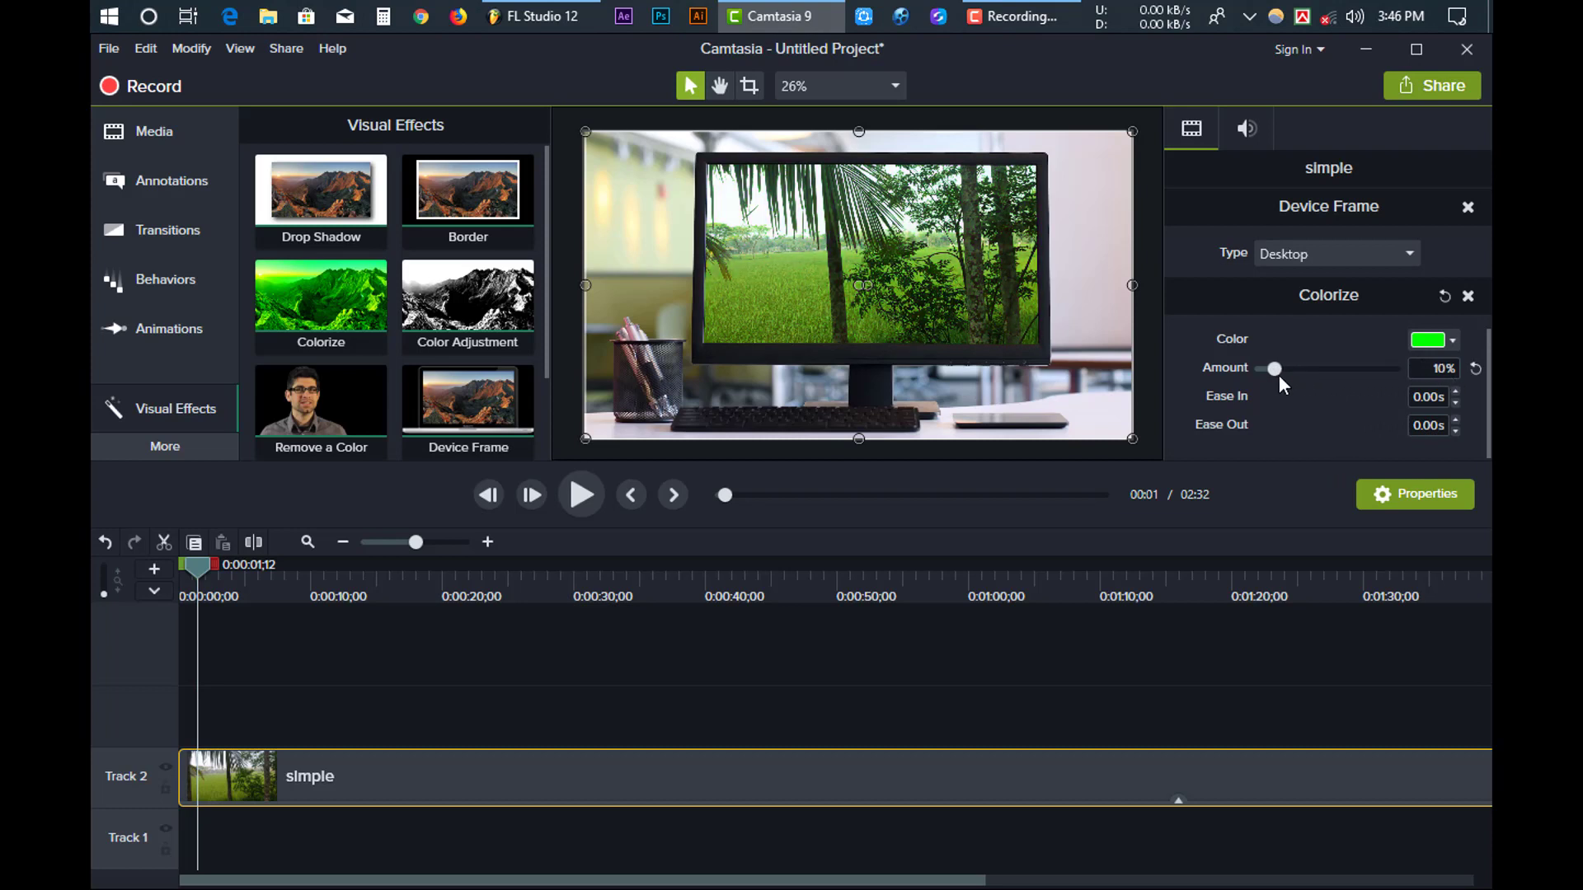
left_click(1438, 346)
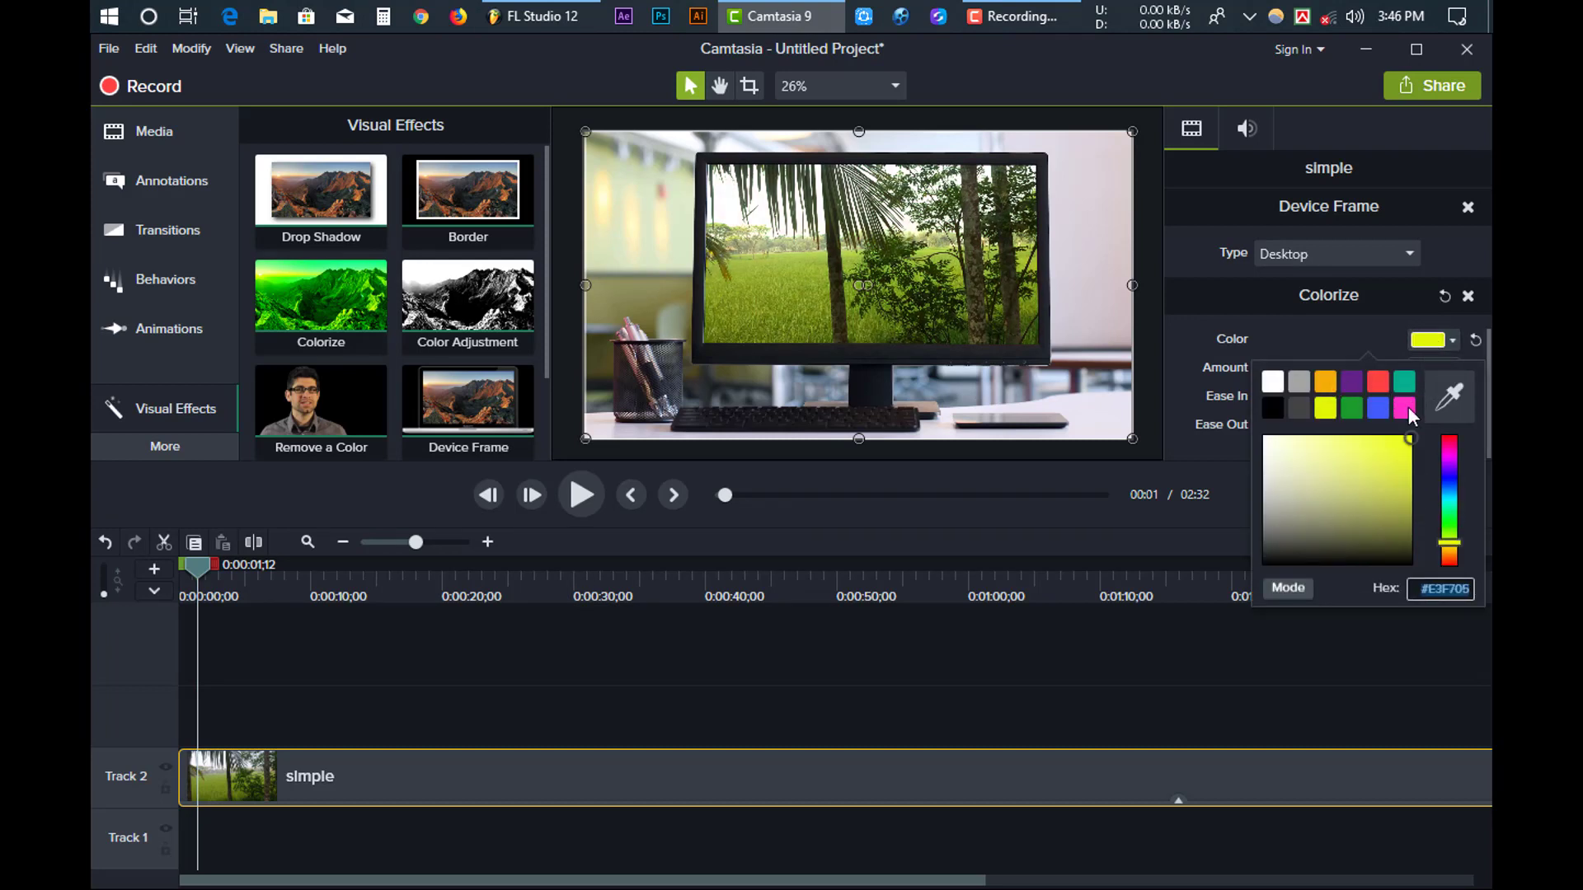
left_click(1353, 407)
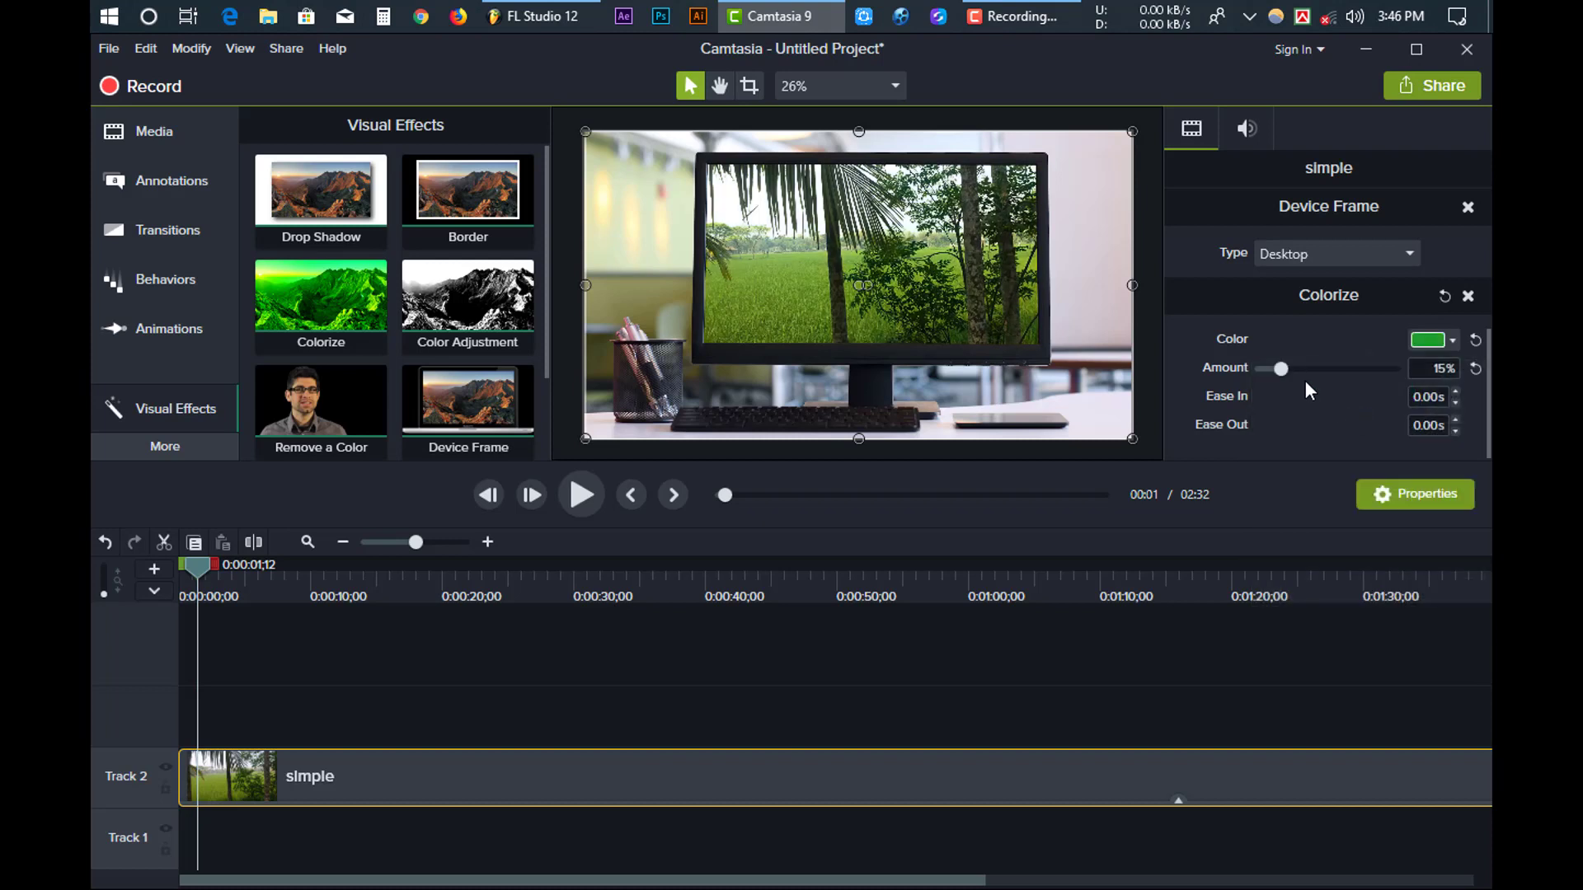
left_click_drag(1282, 366, 1327, 366)
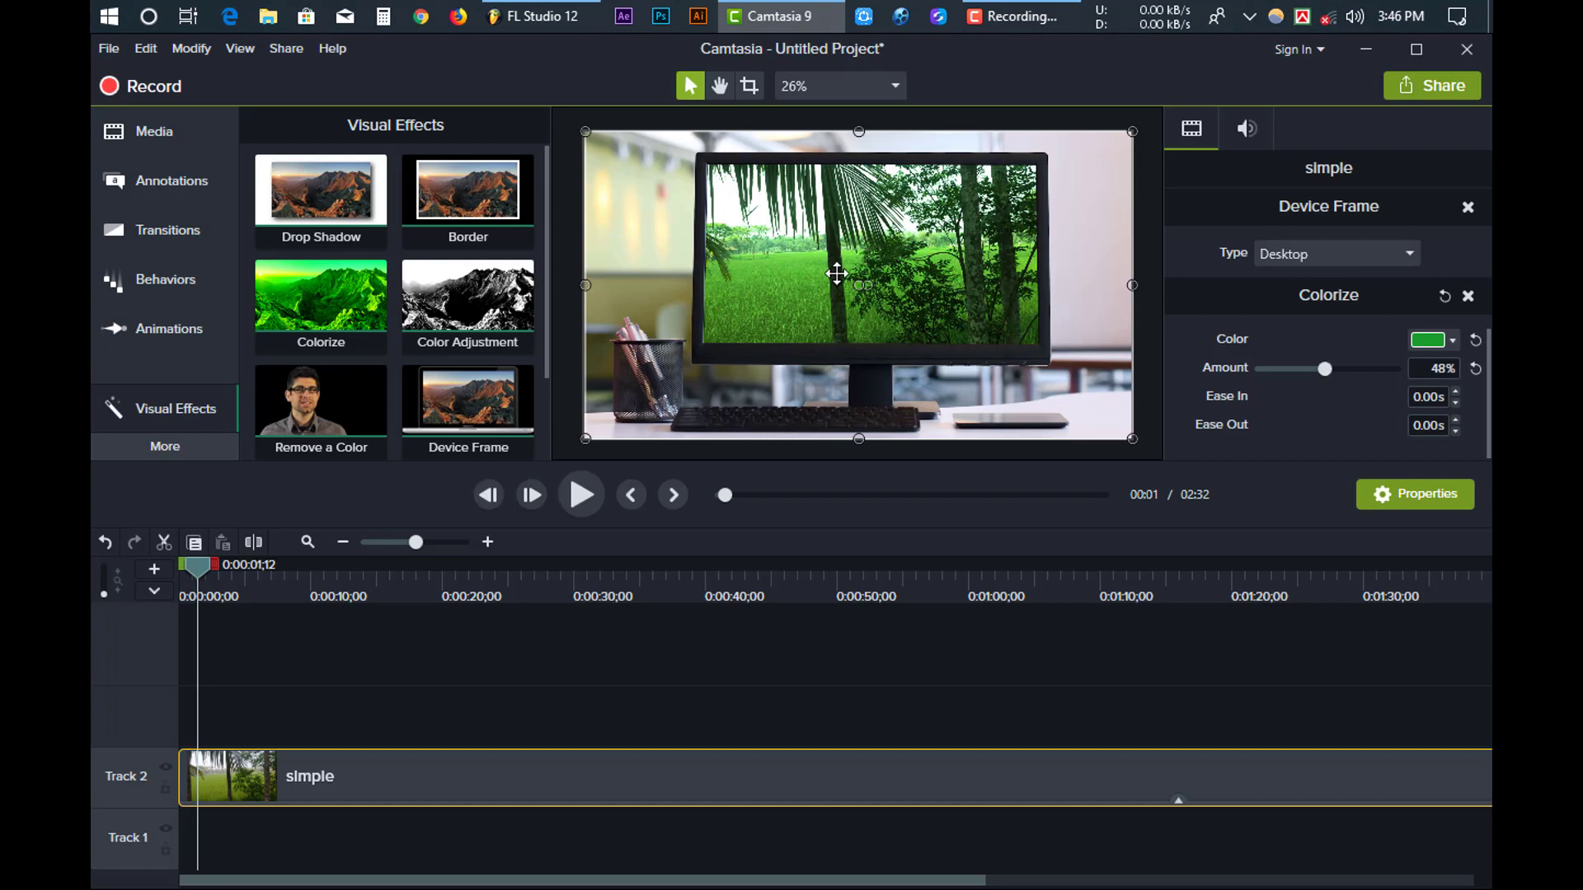
Step: Play the green-tinted clip briefly from the start of the timeline
left_click_drag(200, 573, 180, 577)
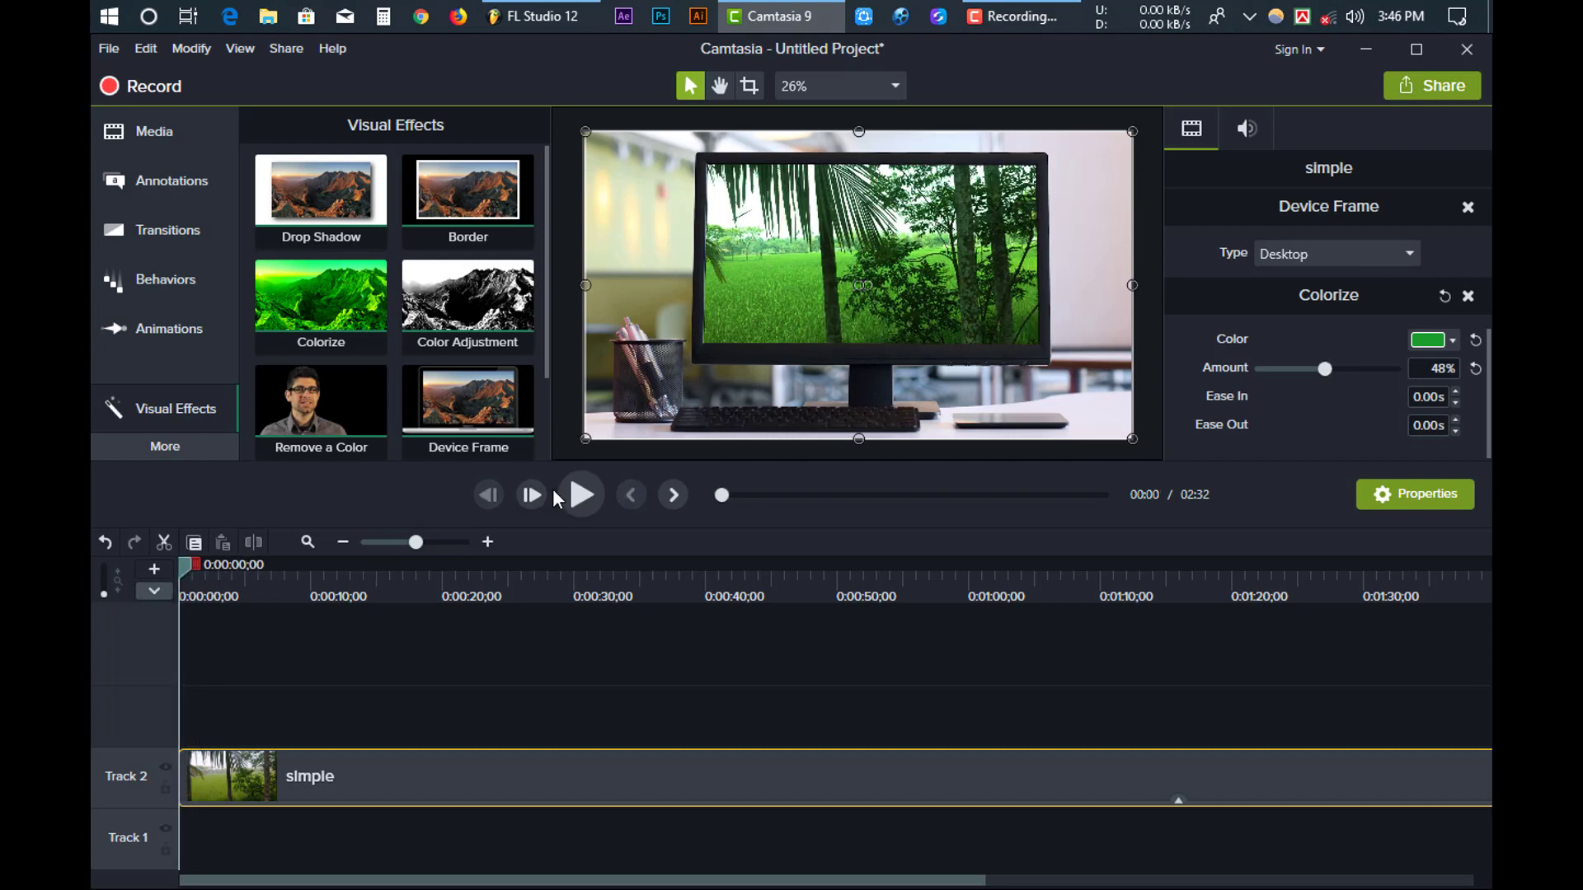
left_click(582, 497)
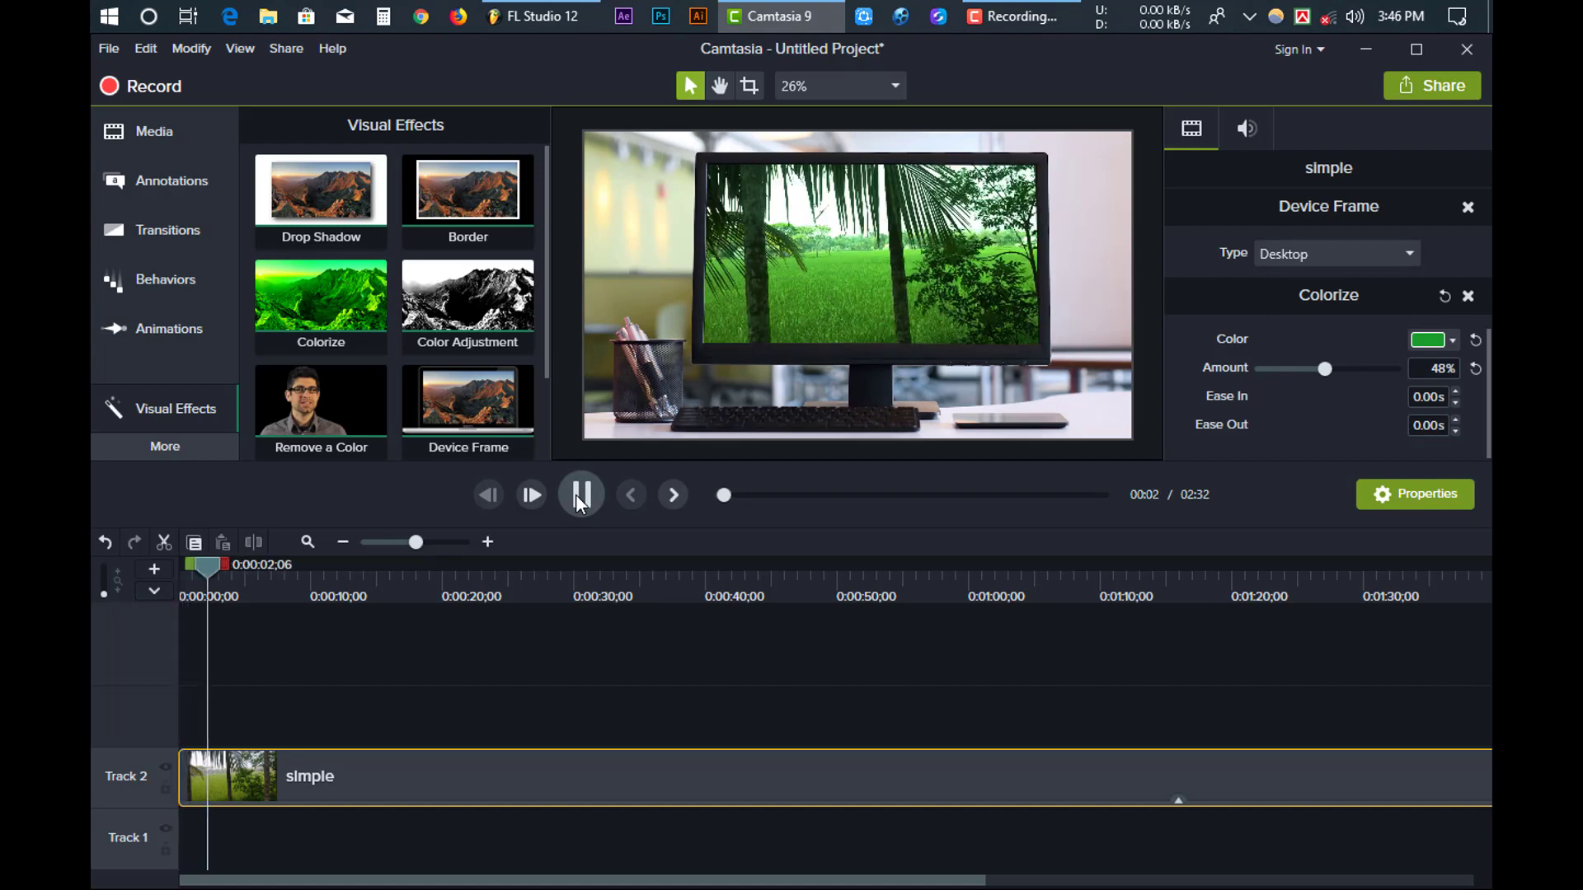
left_click(678, 310)
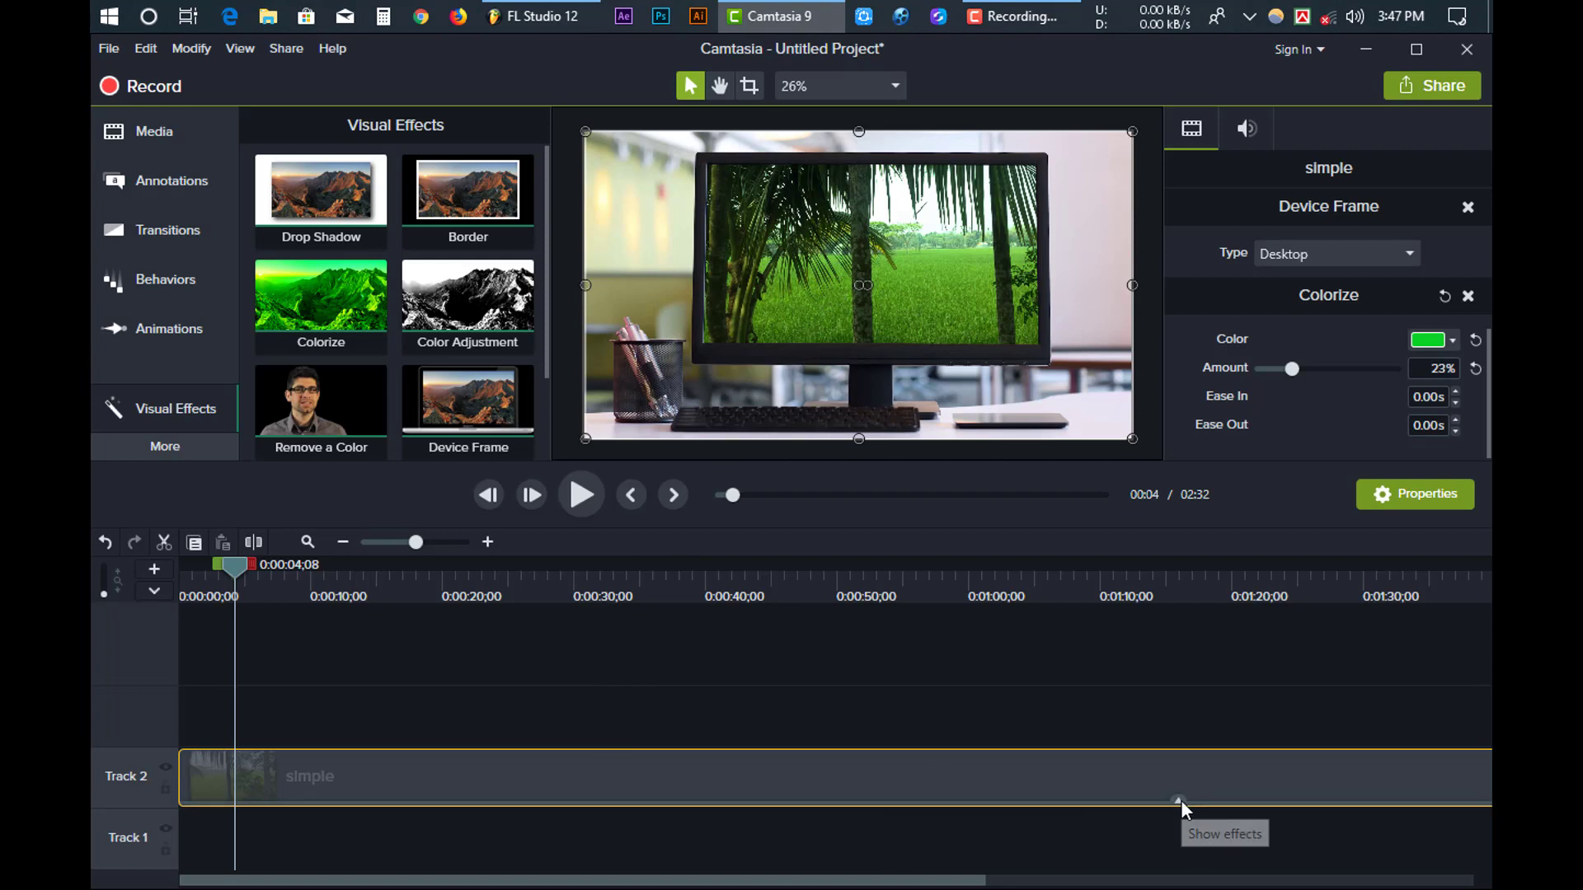
Step: Show the effects applied to the simple clip and delete its Colorize effect
left_click(1179, 799)
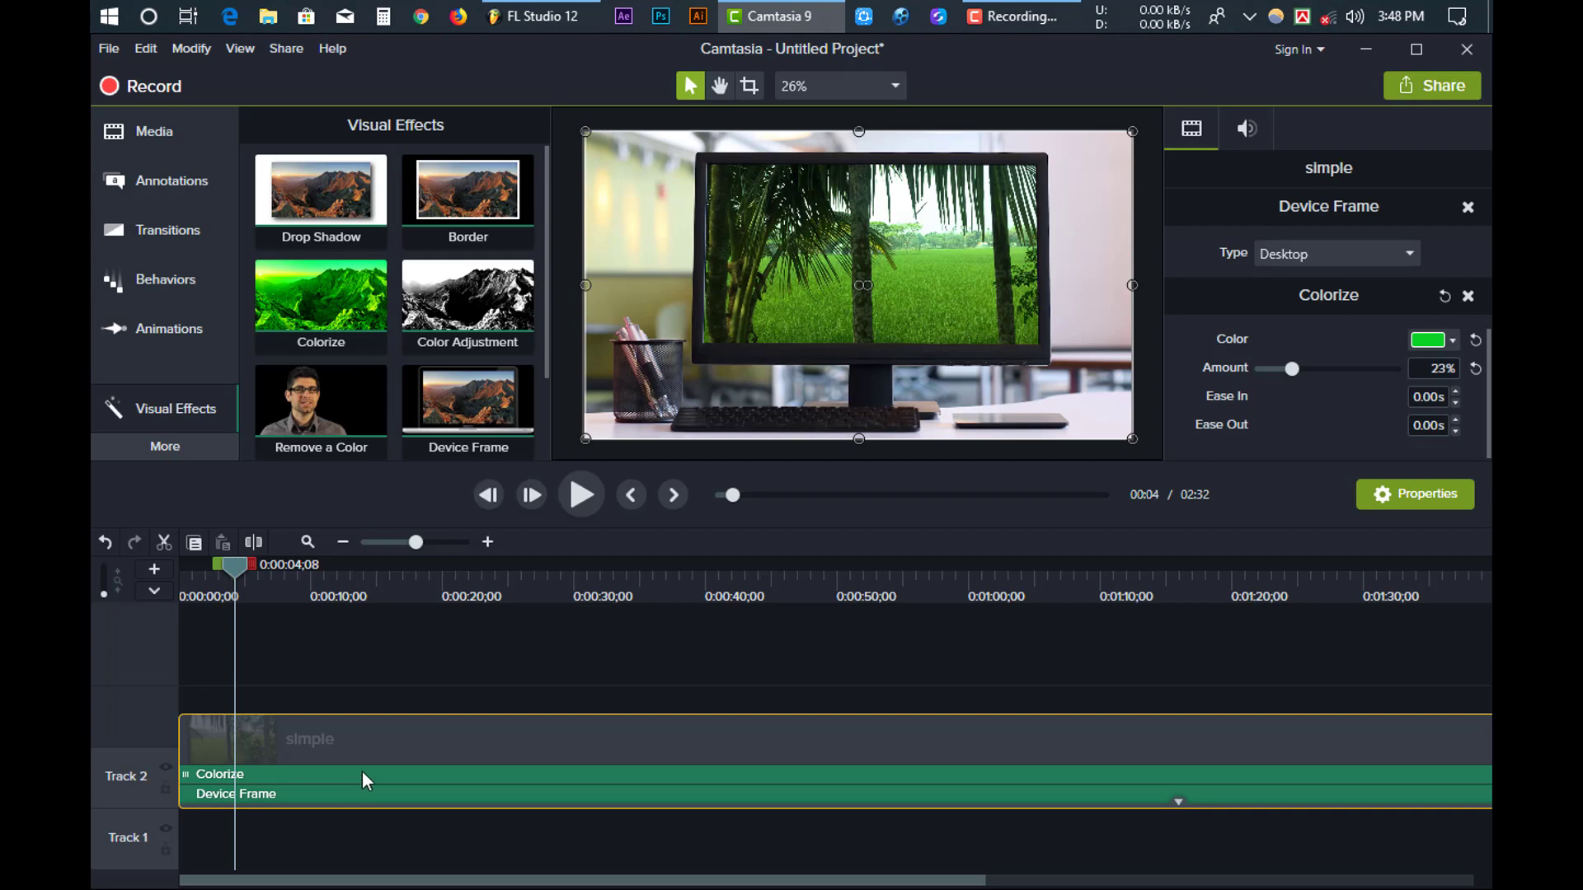
left_click(335, 773)
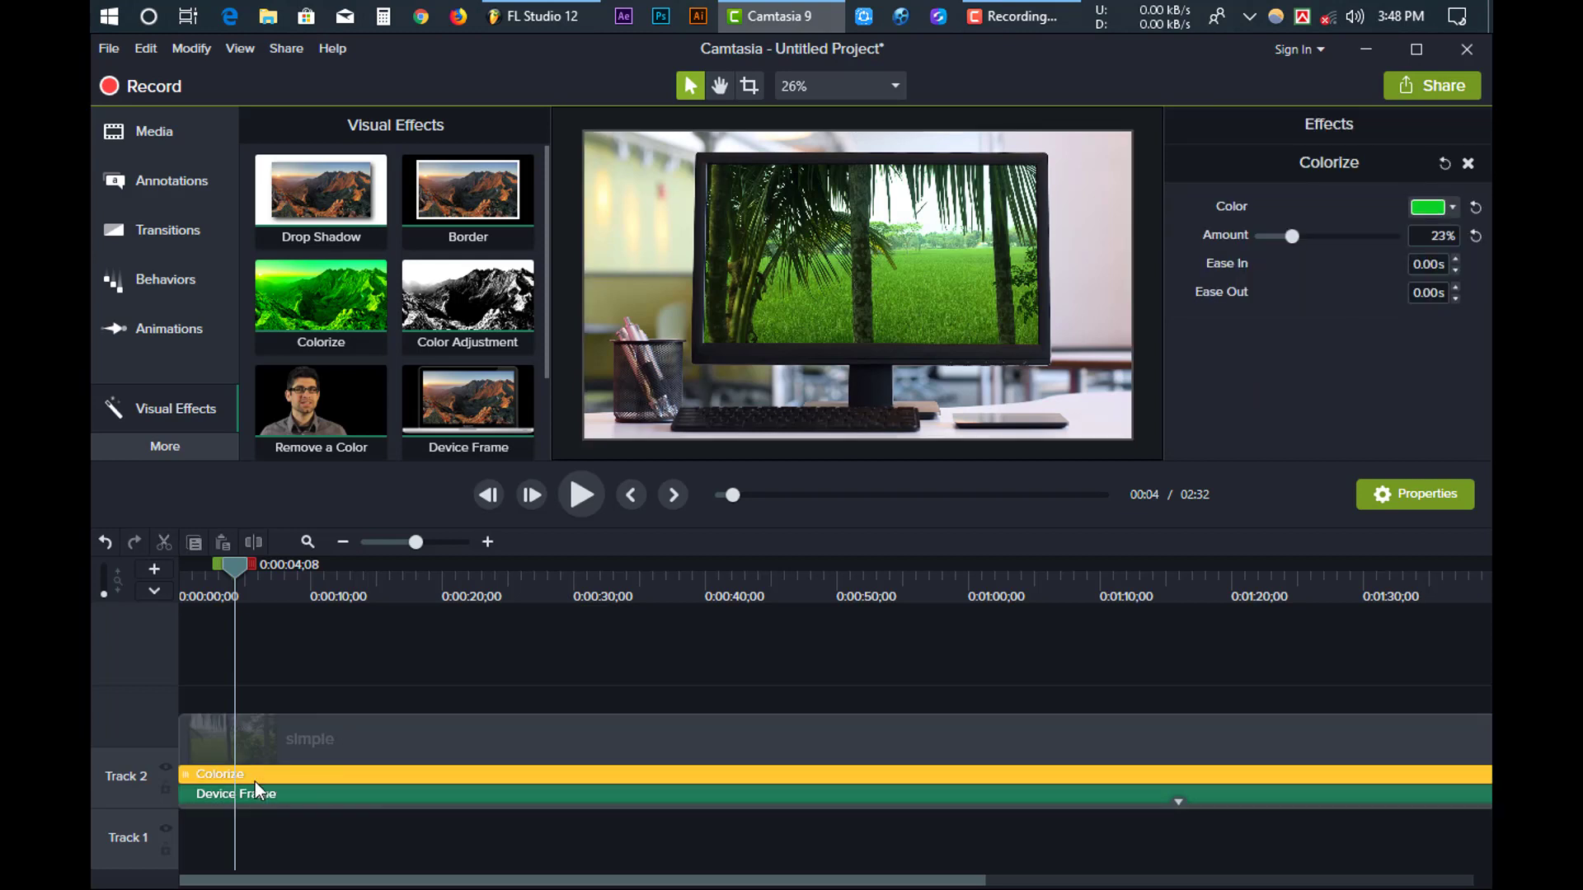
right_click(502, 779)
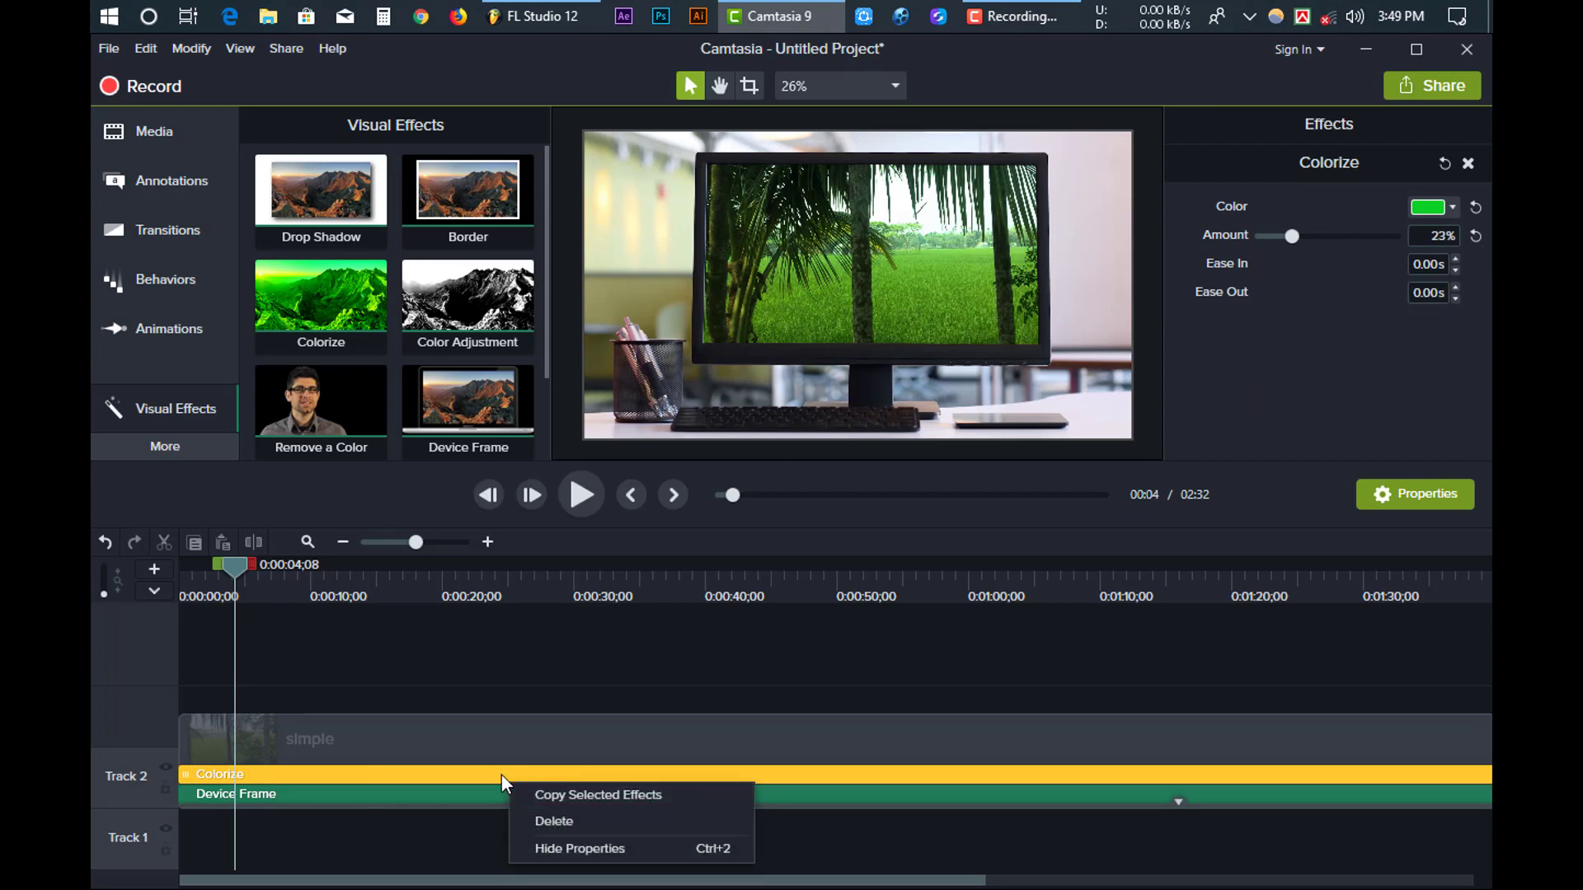
left_click(586, 823)
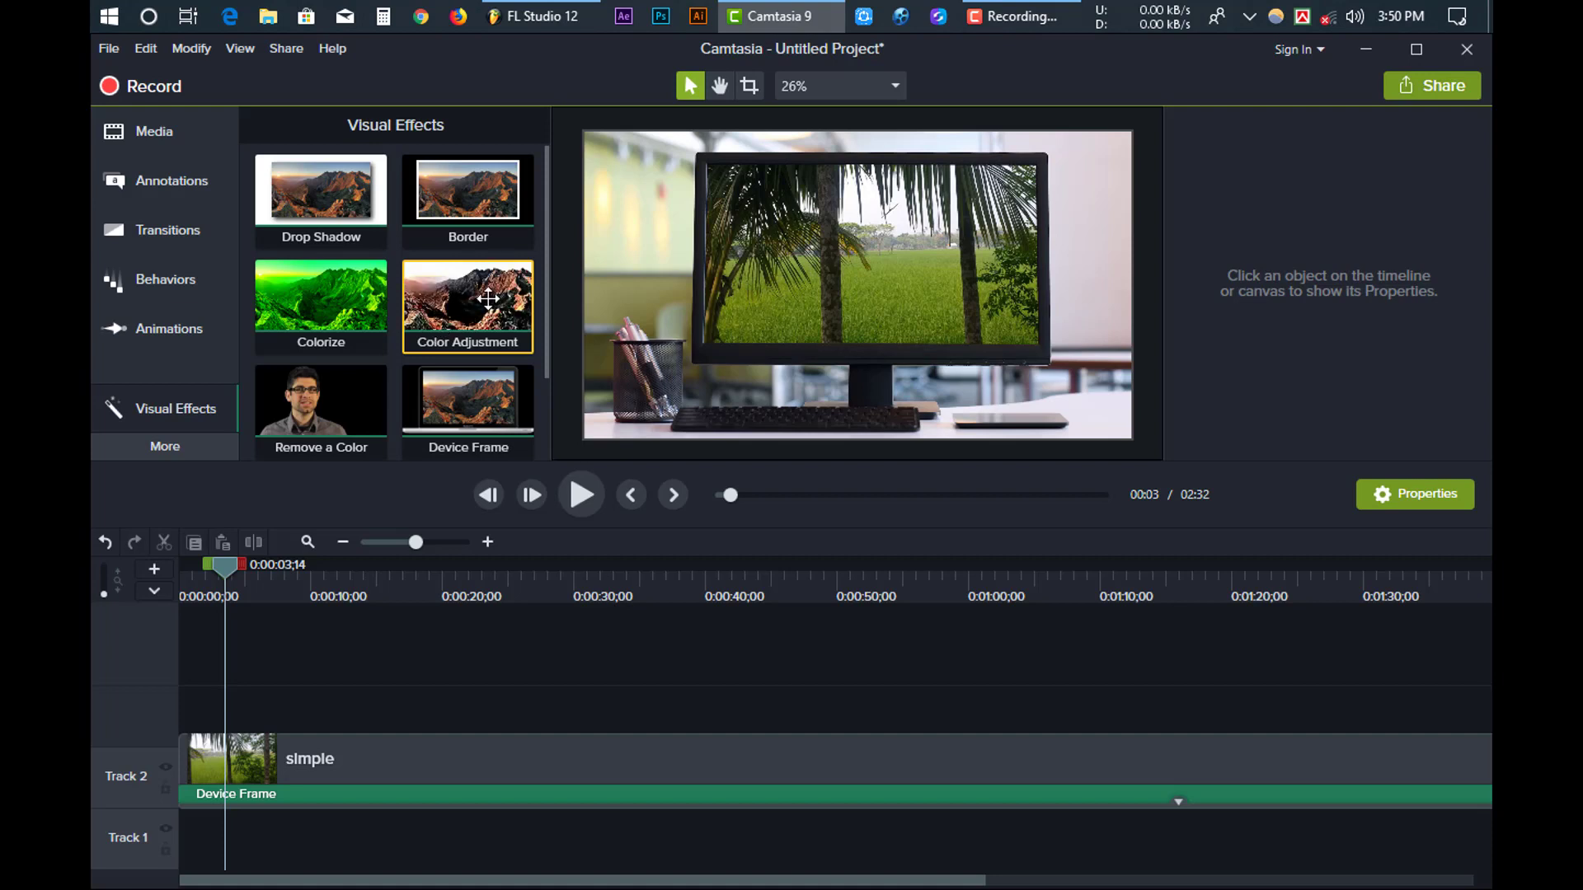
Step: Apply the Color Adjustment effect to the simple clip and preview it briefly from the start
left_click_drag(487, 299, 372, 754)
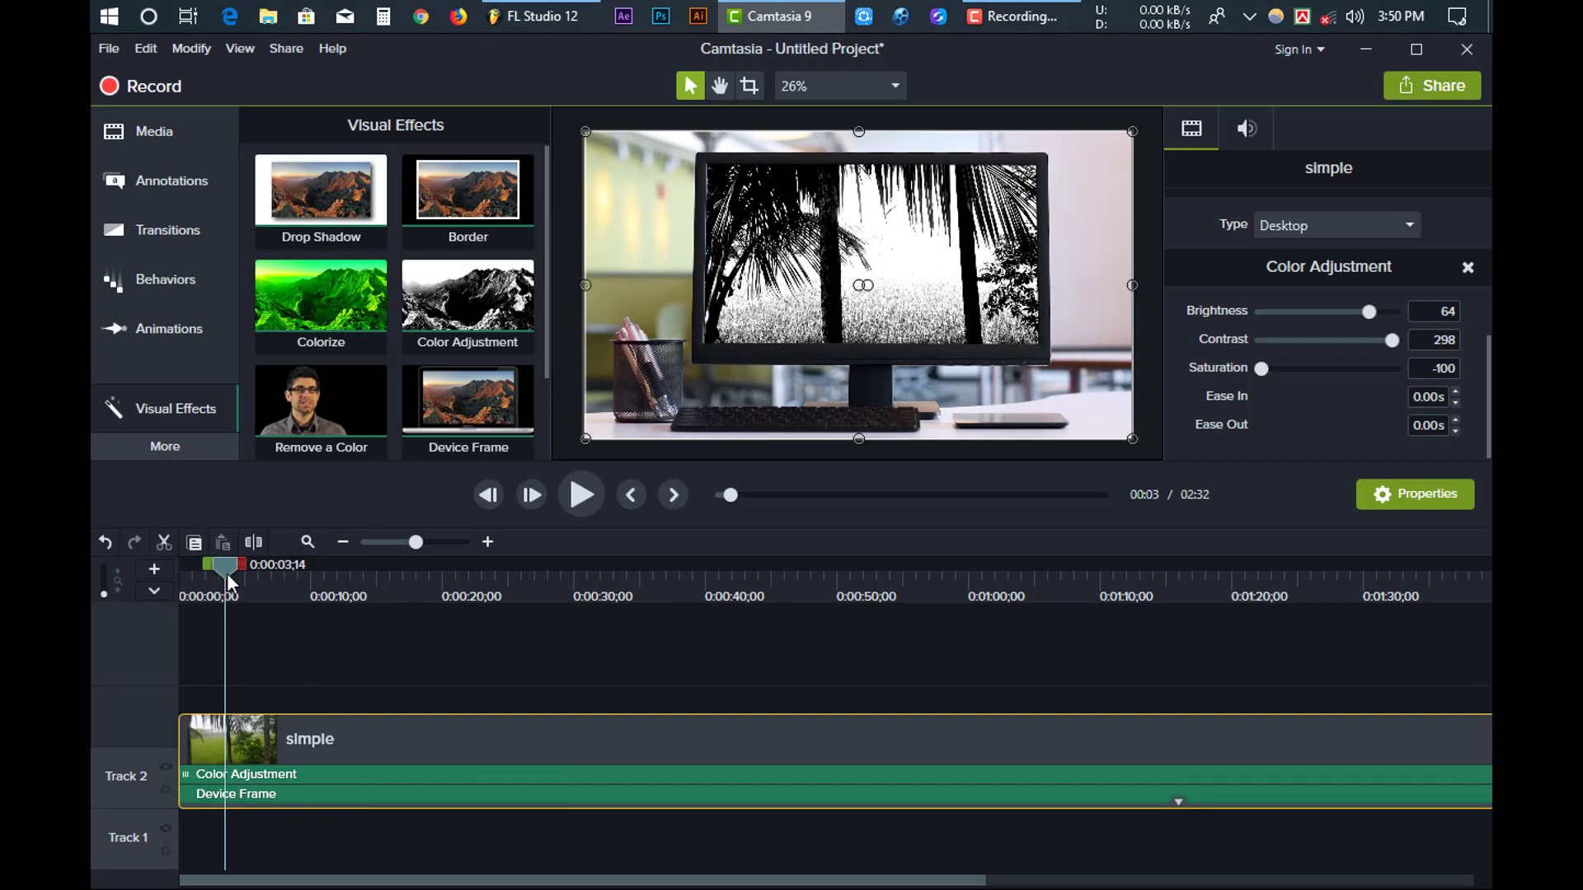
left_click_drag(226, 571, 137, 600)
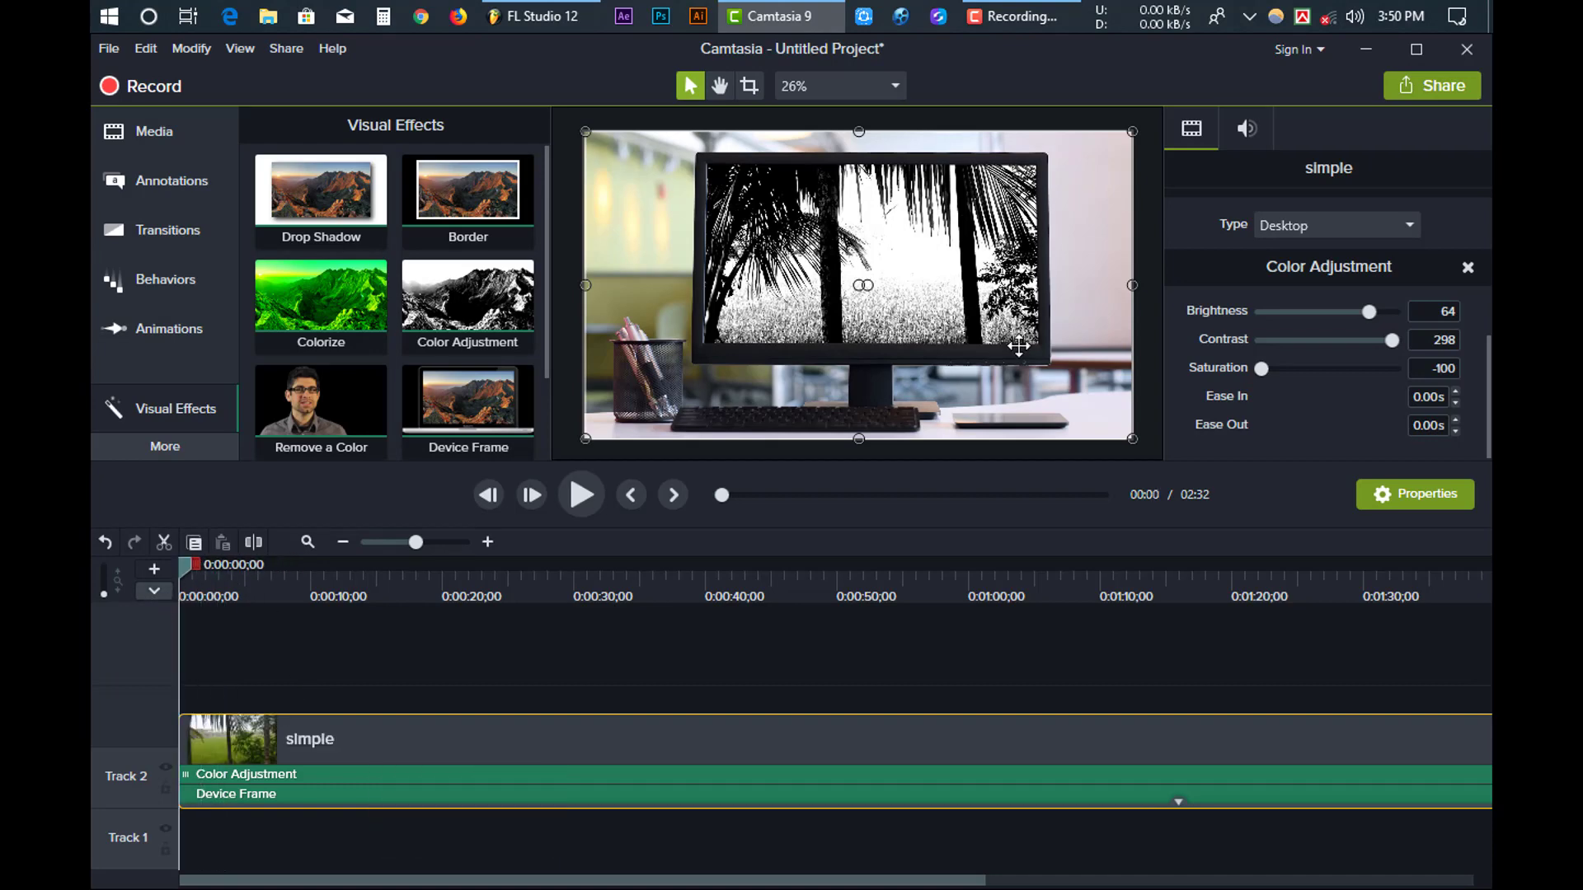
left_click(577, 493)
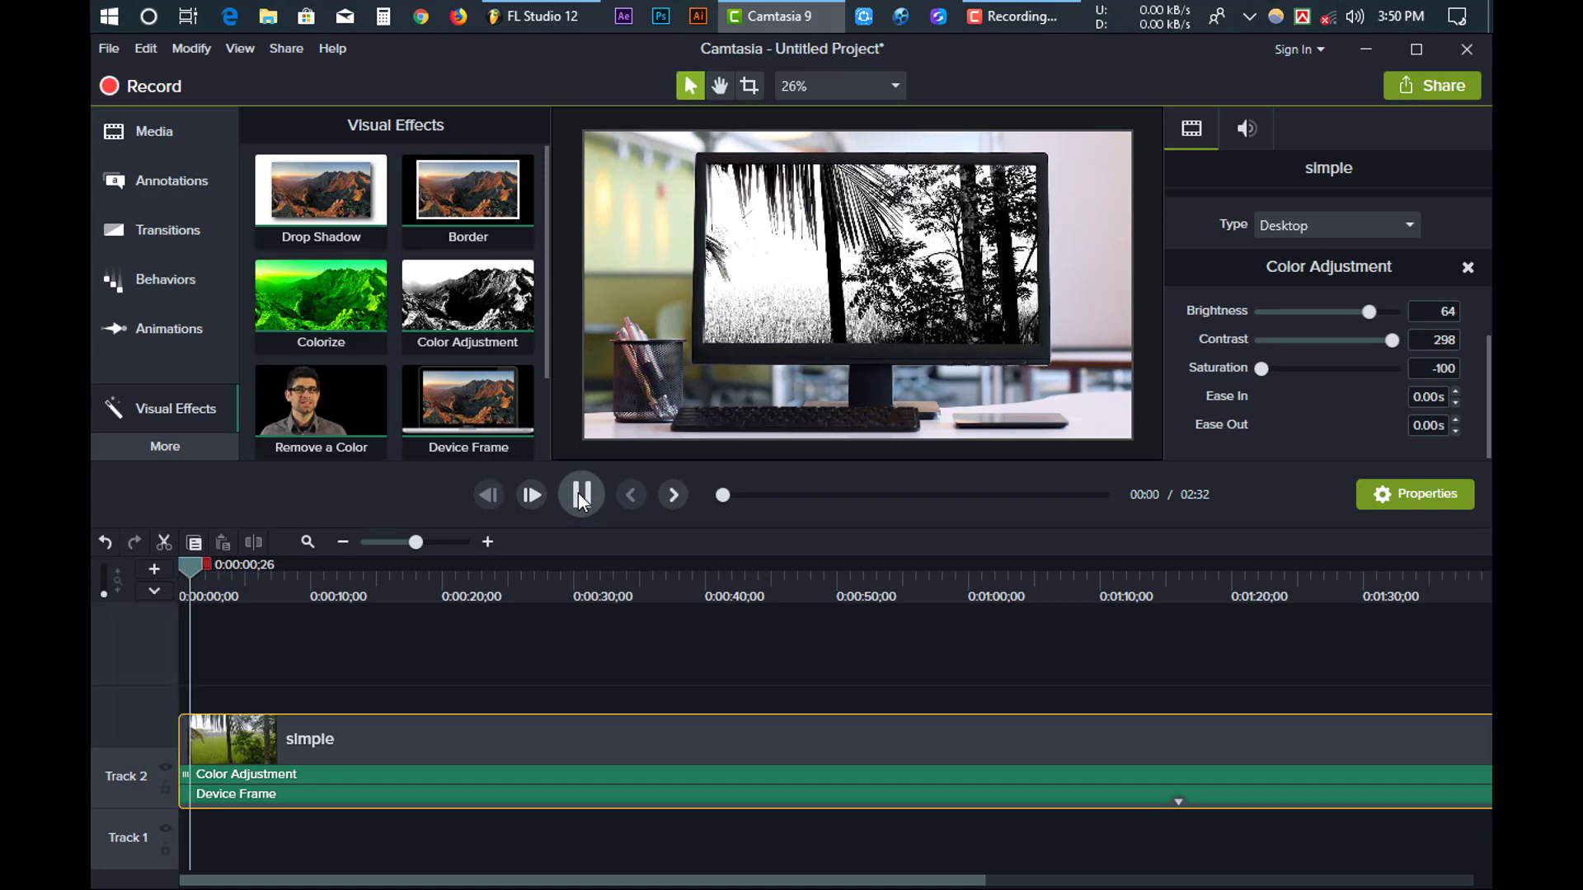
left_click(578, 494)
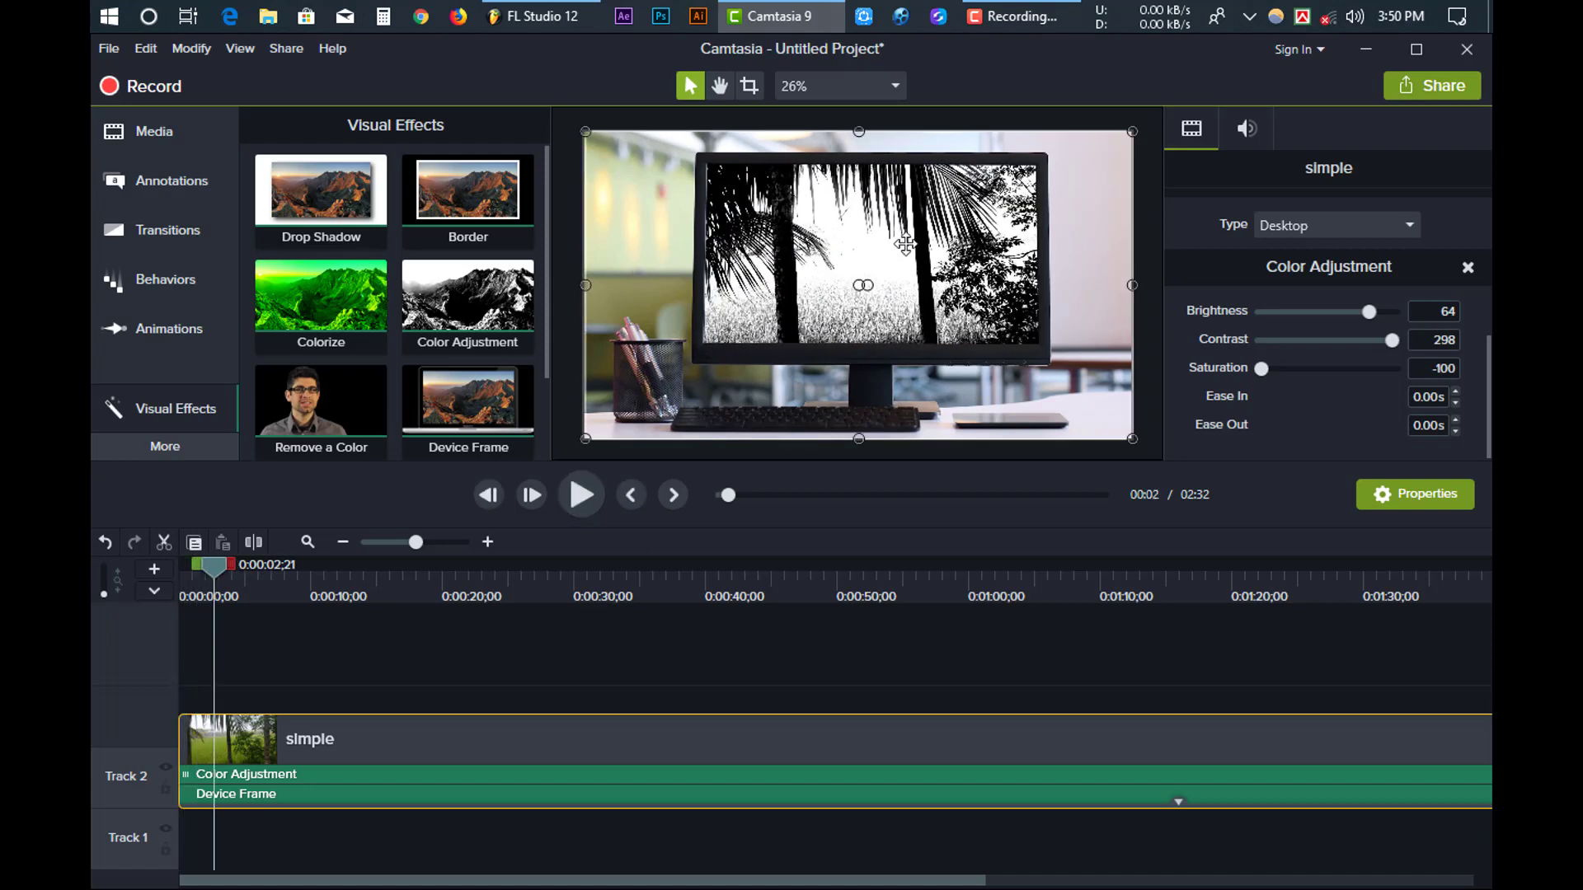
Step: Set the Color Adjustment effect's brightness to 100, contrast to 300 and saturation to 67
mouse_move(1369, 312)
left_mouse_down()
mouse_move(1386, 315)
mouse_move(1290, 317)
mouse_move(1398, 314)
left_mouse_up()
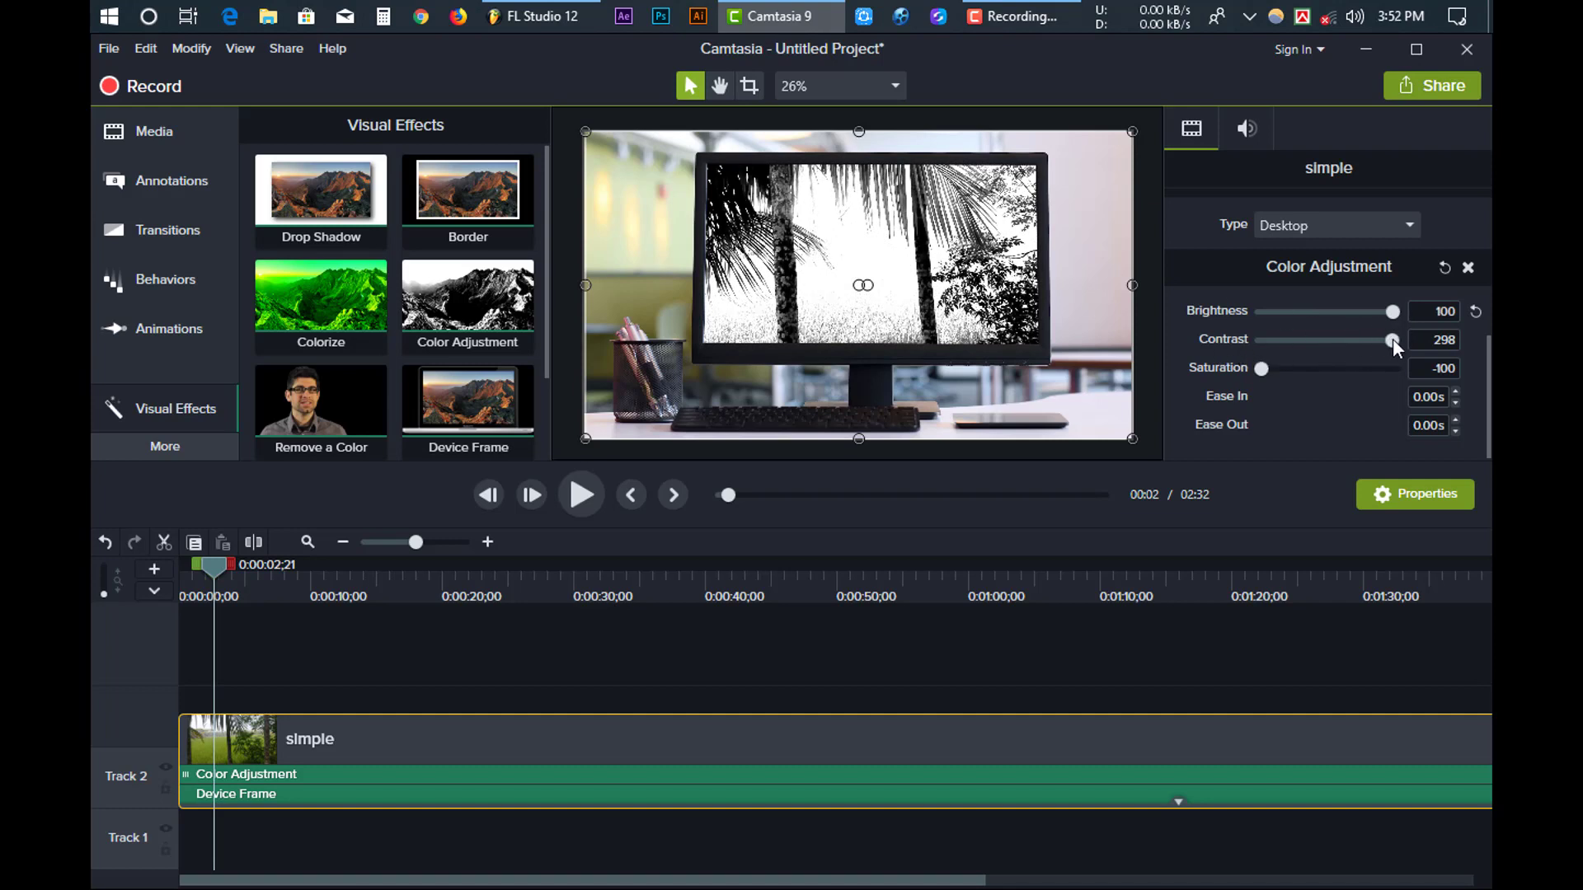
mouse_move(1393, 340)
left_mouse_down()
mouse_move(1279, 345)
mouse_move(1395, 340)
left_mouse_up()
left_click_drag(1259, 369, 1370, 371)
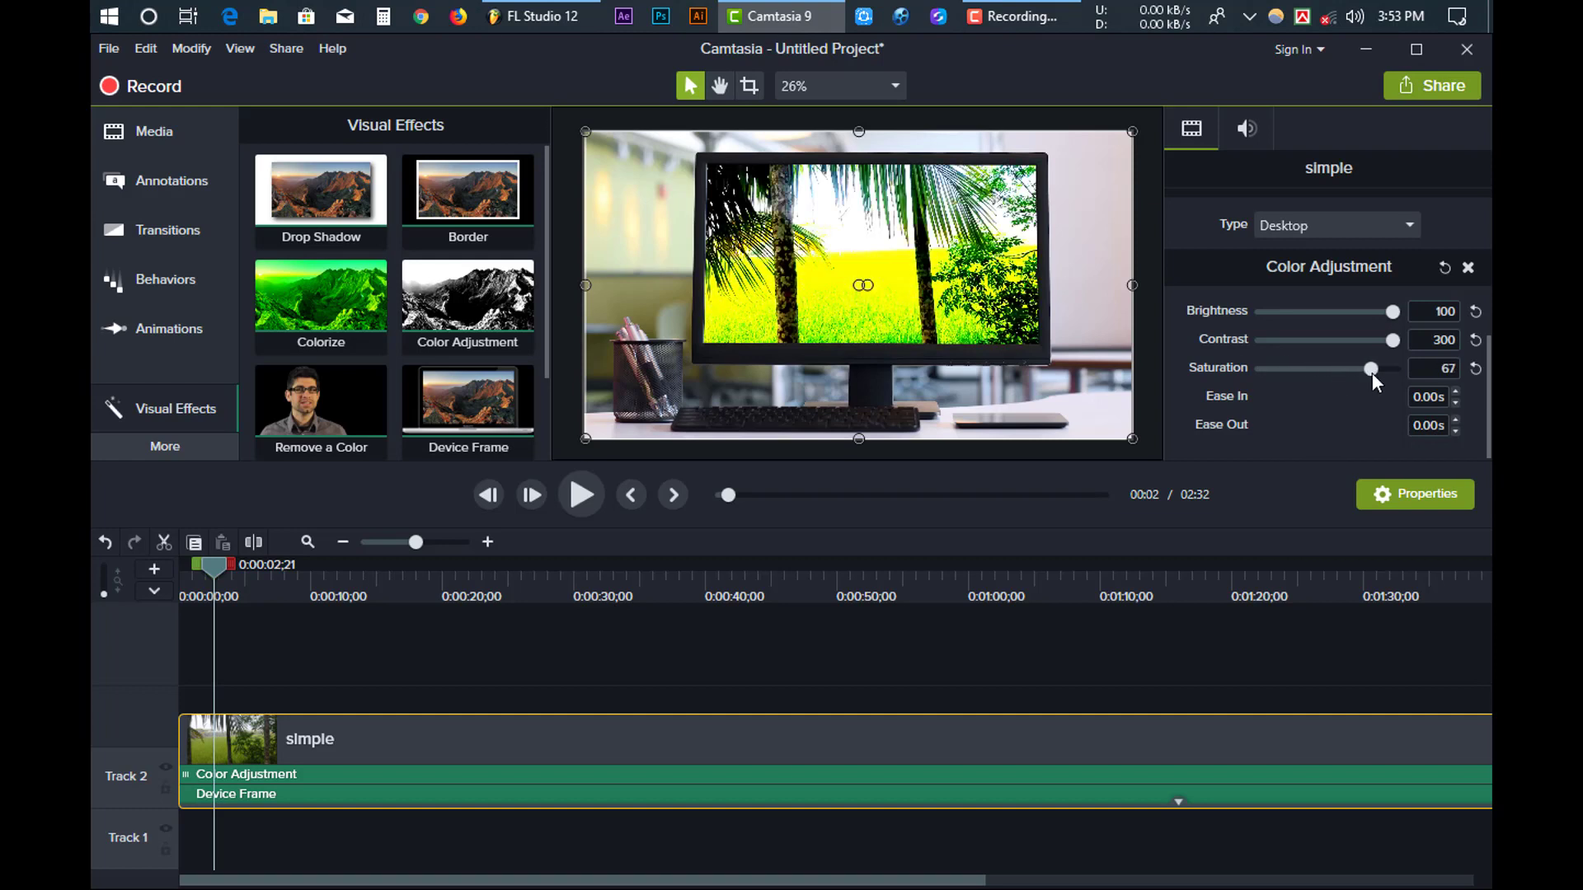
Step: Play the clip from the start to check the brightness, contrast and saturation adjustments
left_click_drag(221, 577, 142, 577)
left_click(580, 495)
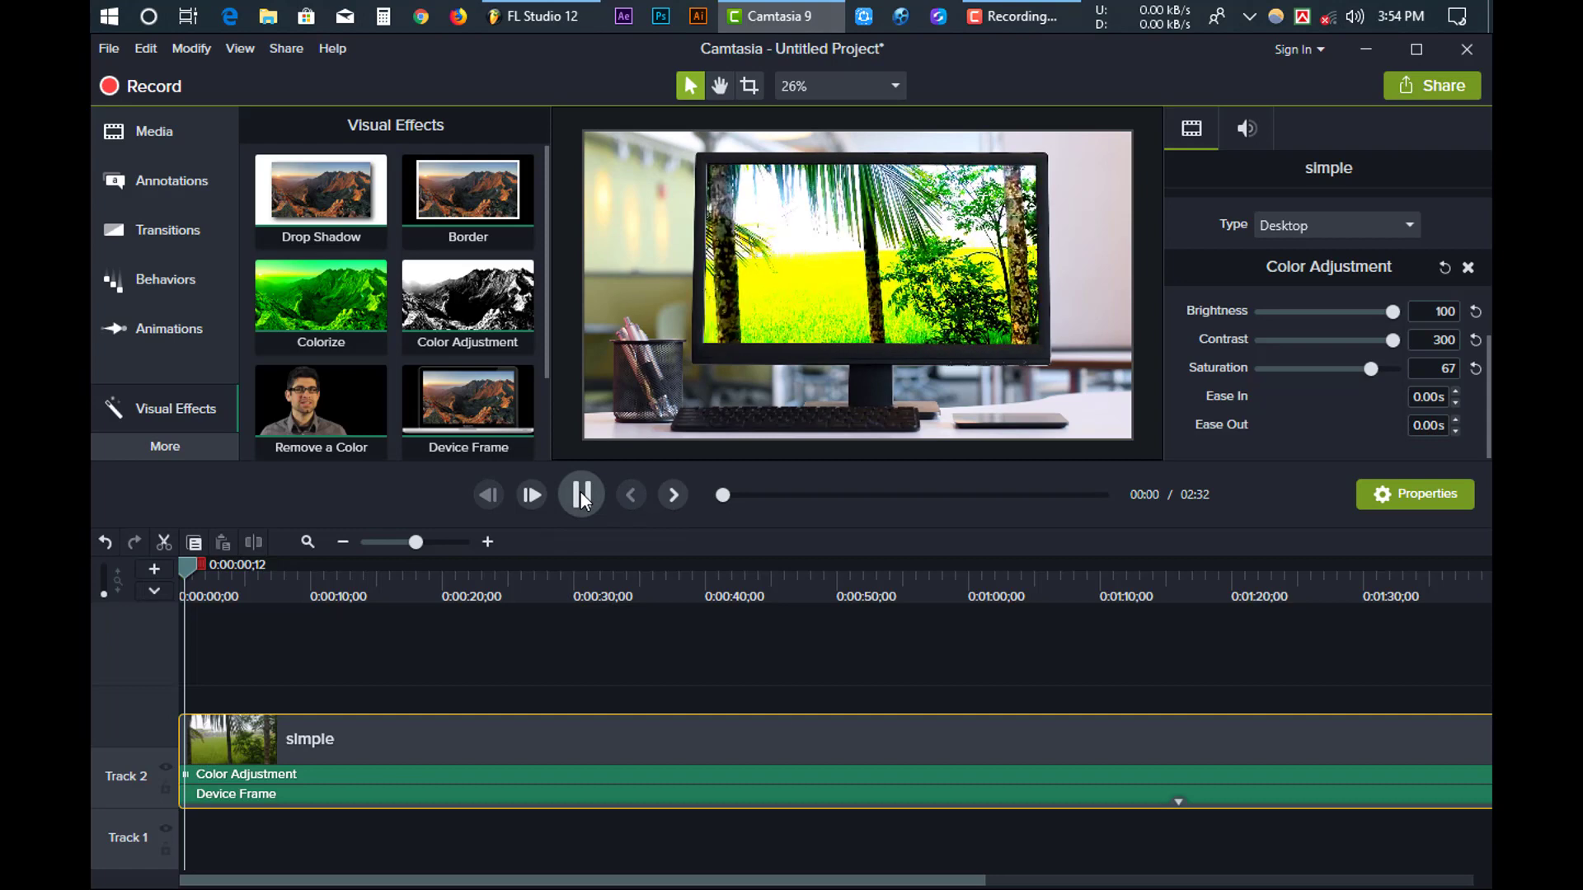
left_click(946, 295)
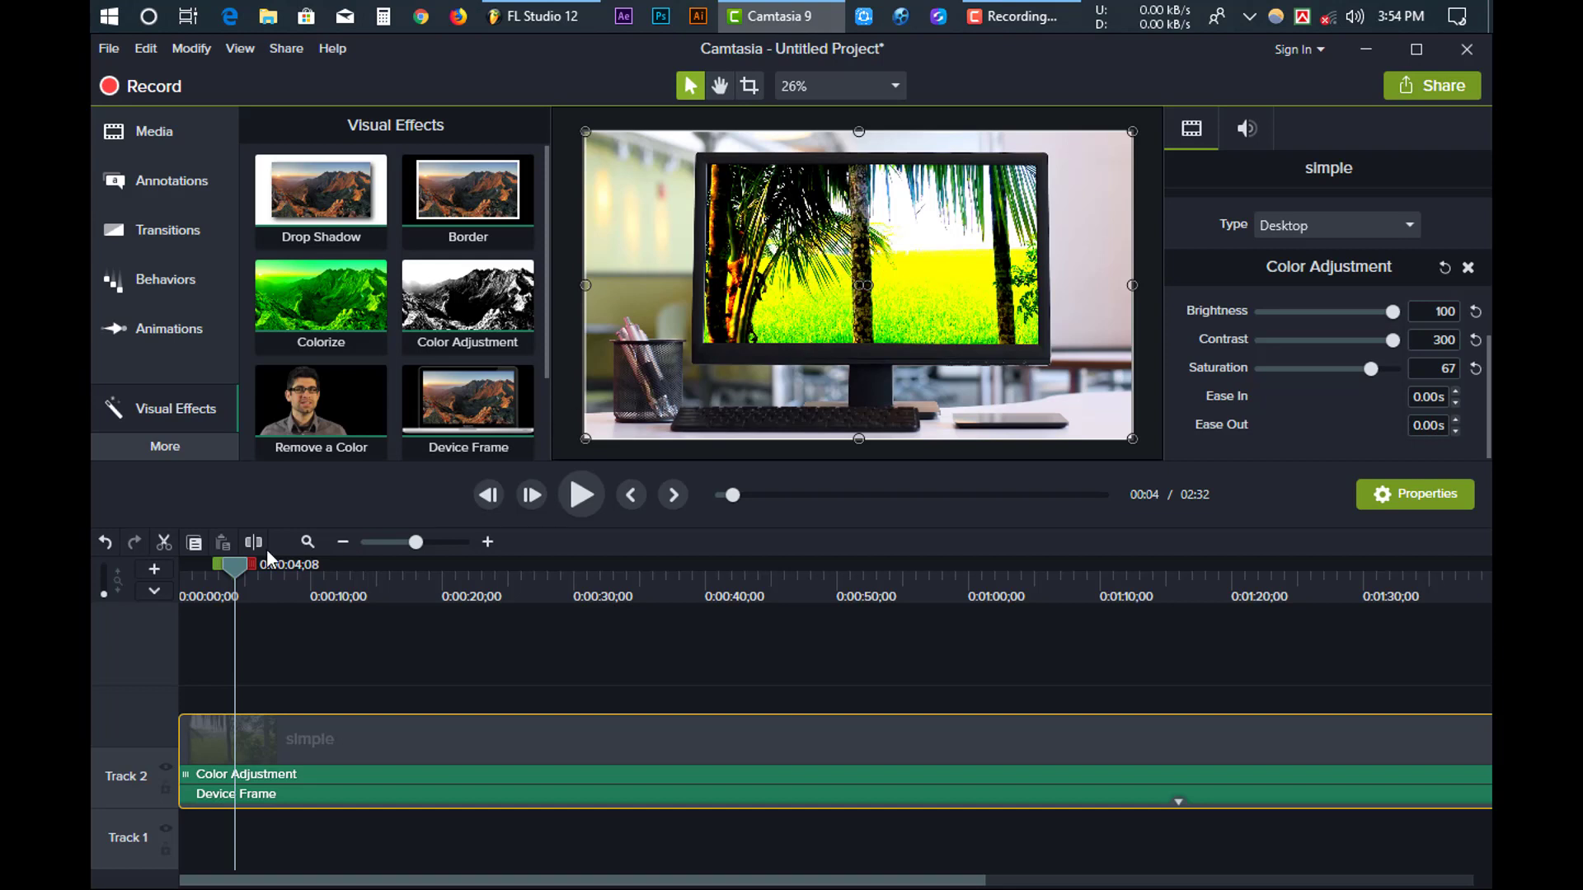
Step: Delete the Color Adjustment effect from the simple clip on Track 2
scroll(449, 309, "down", 1)
scroll(447, 313, "up", 1)
left_click(379, 773)
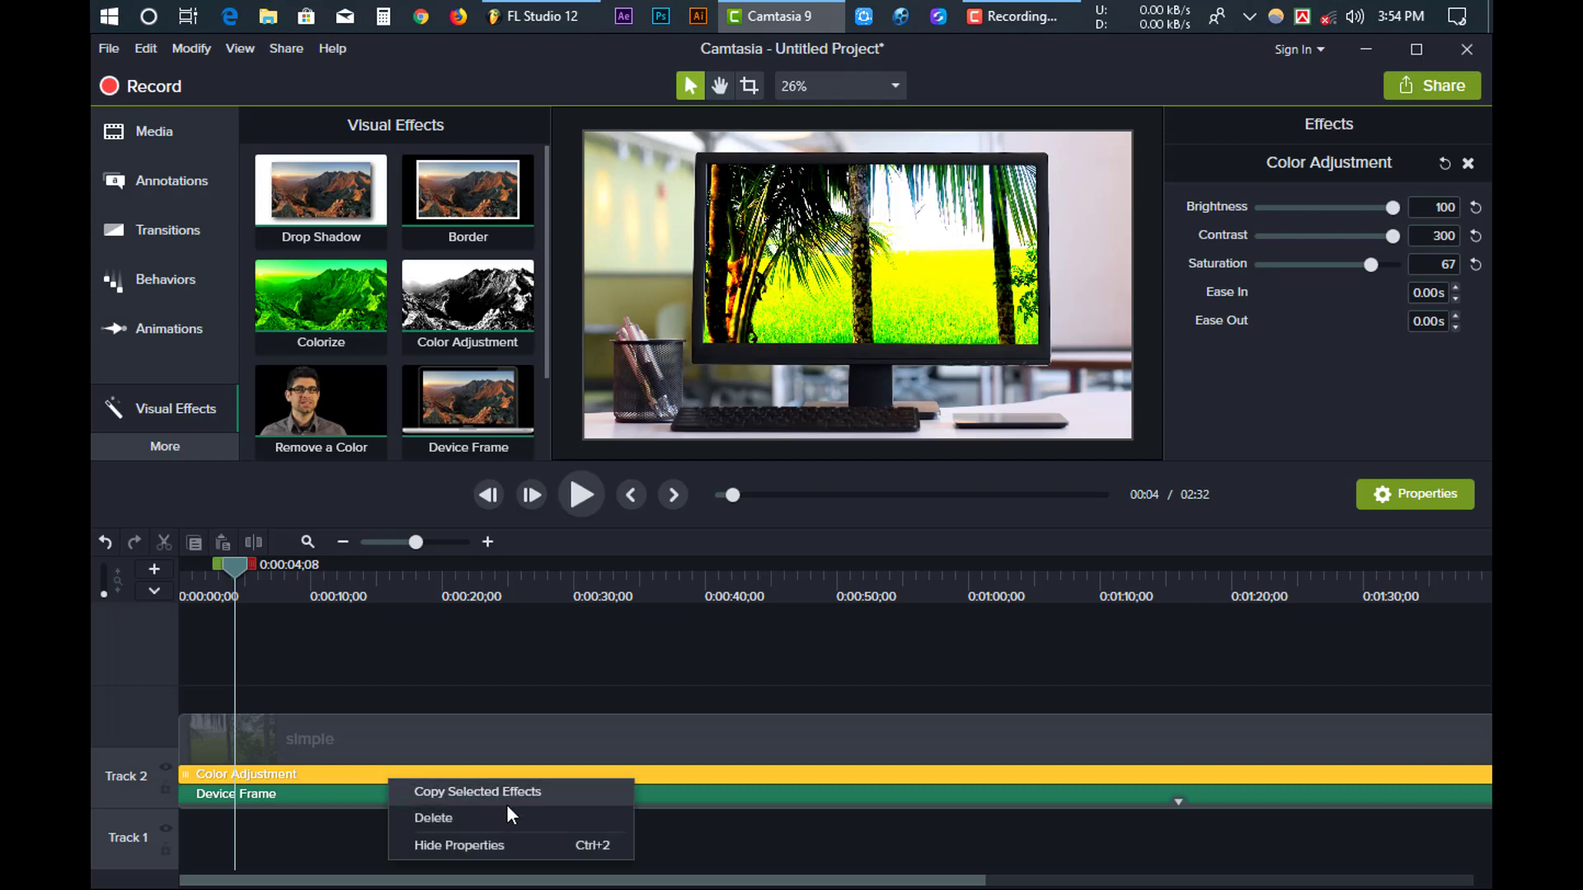
left_click(455, 816)
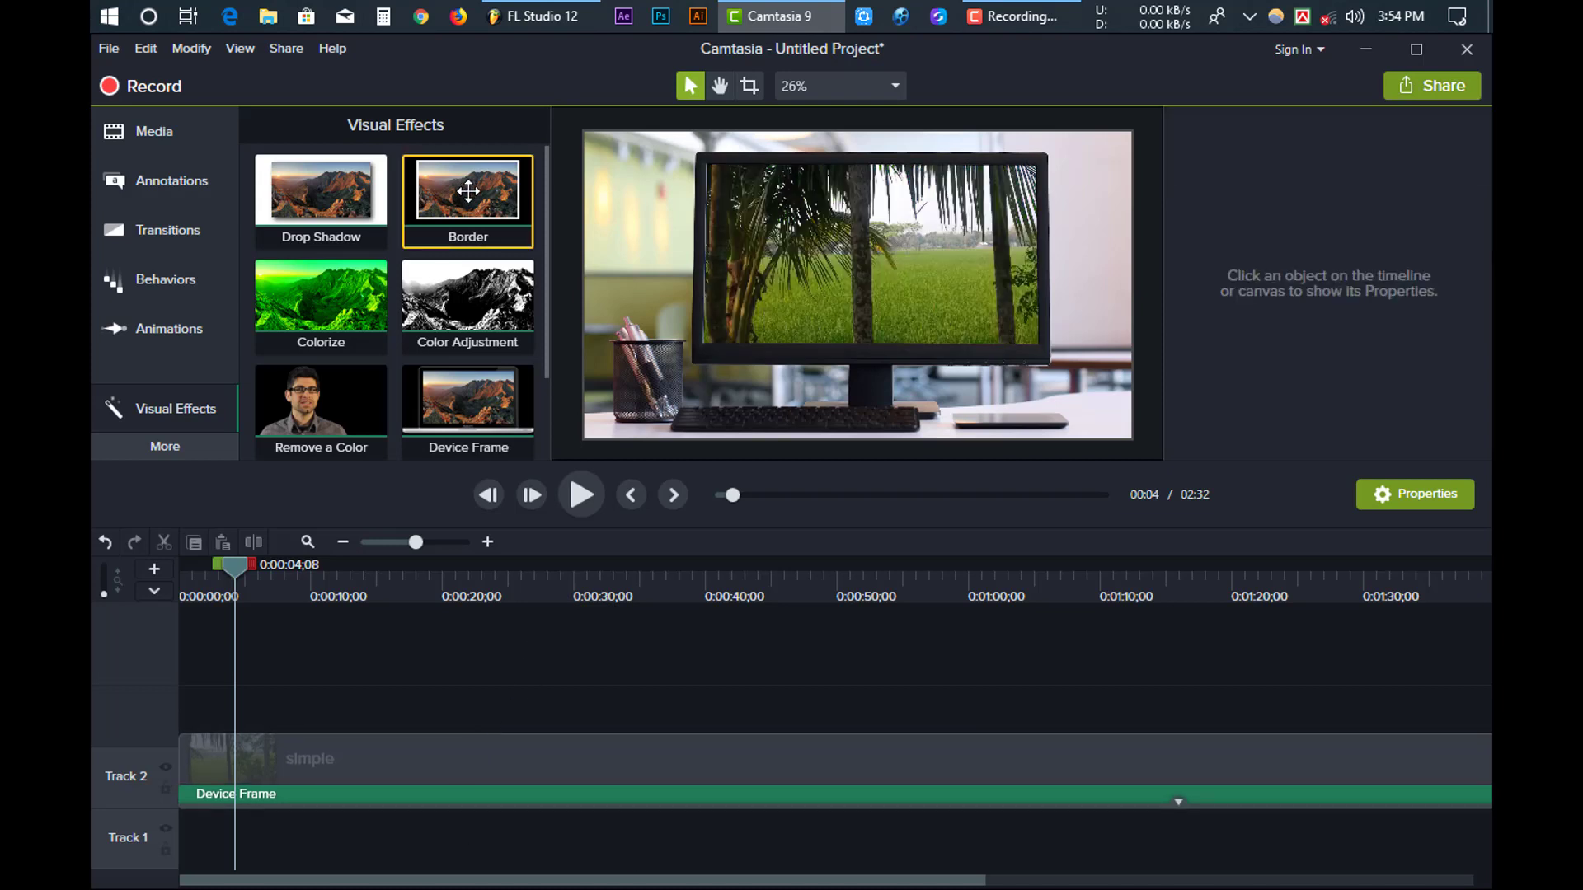
Step: Apply the Border effect to the simple clip on Track 2 and set the border color to yellow
left_click_drag(454, 191, 363, 760)
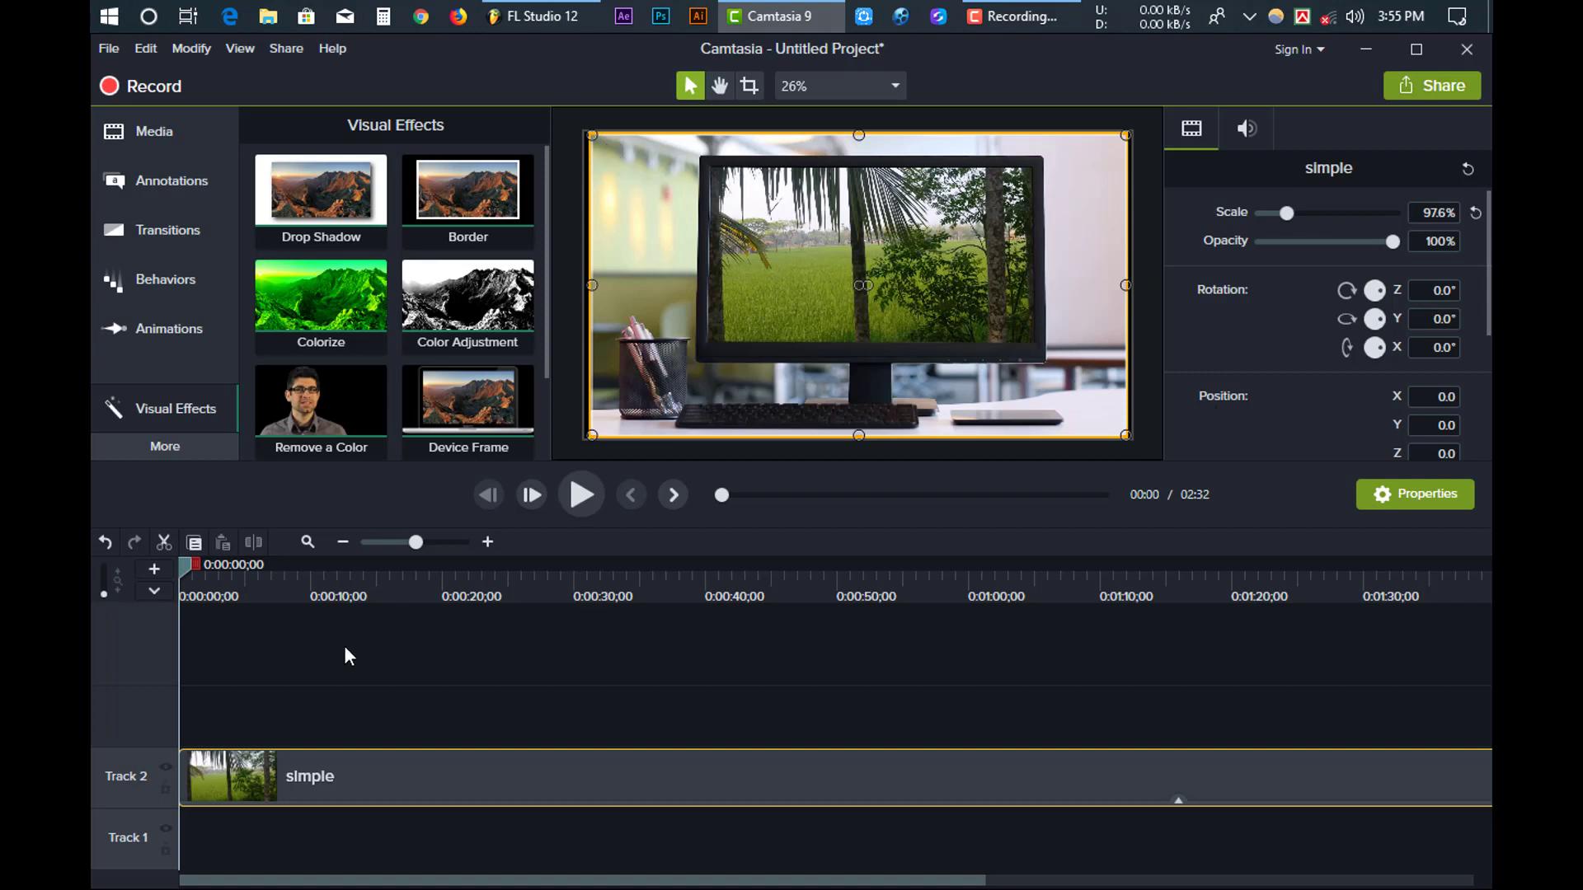
left_click(1179, 798)
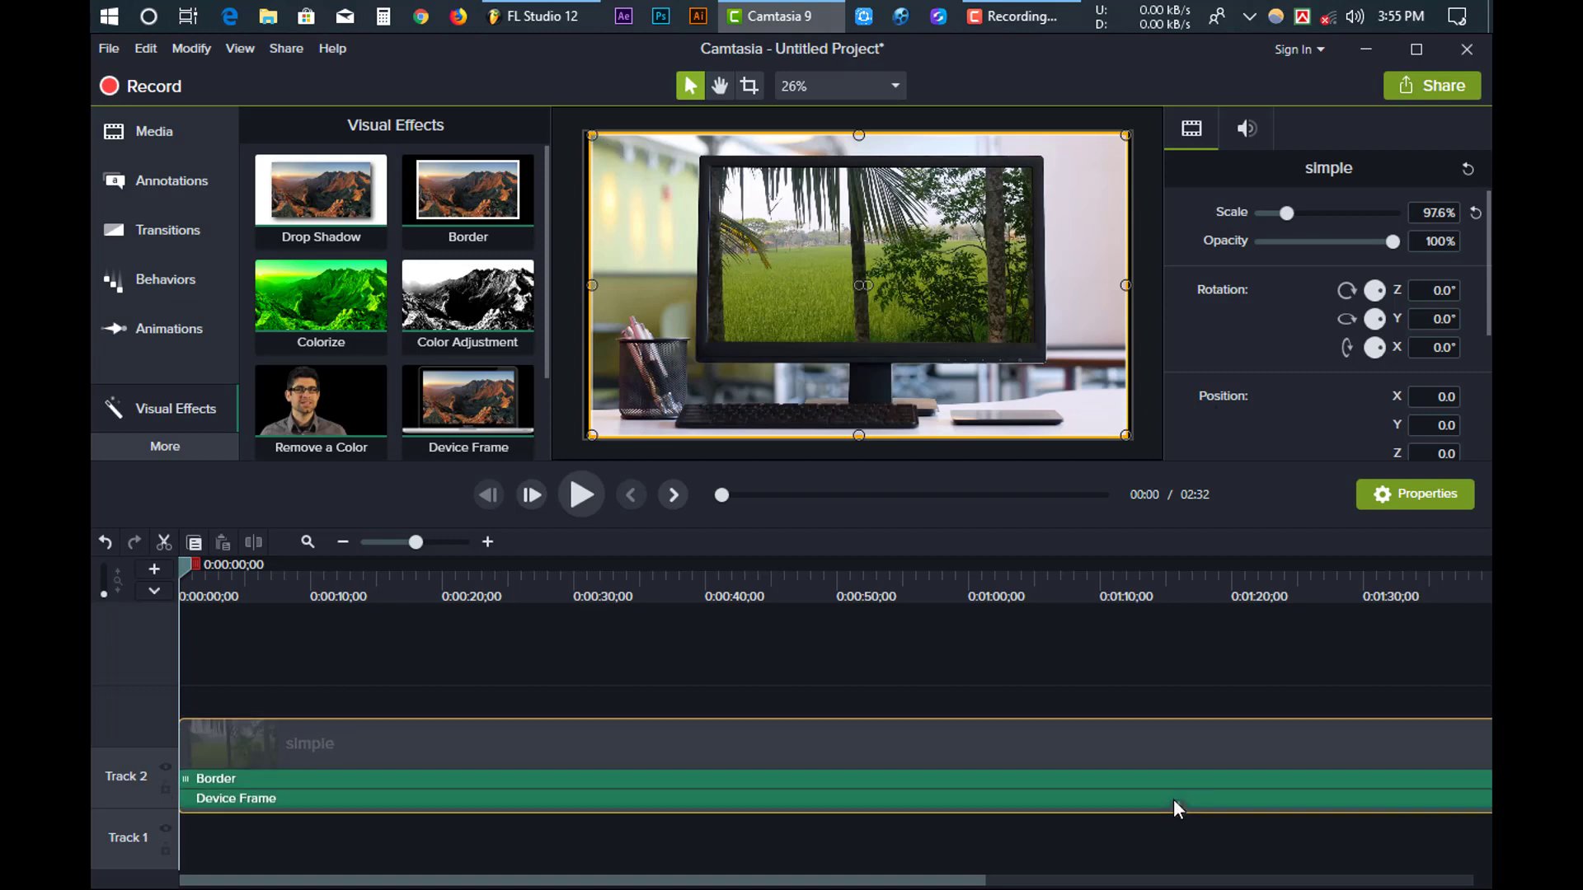
left_click(511, 776)
left_click(1436, 206)
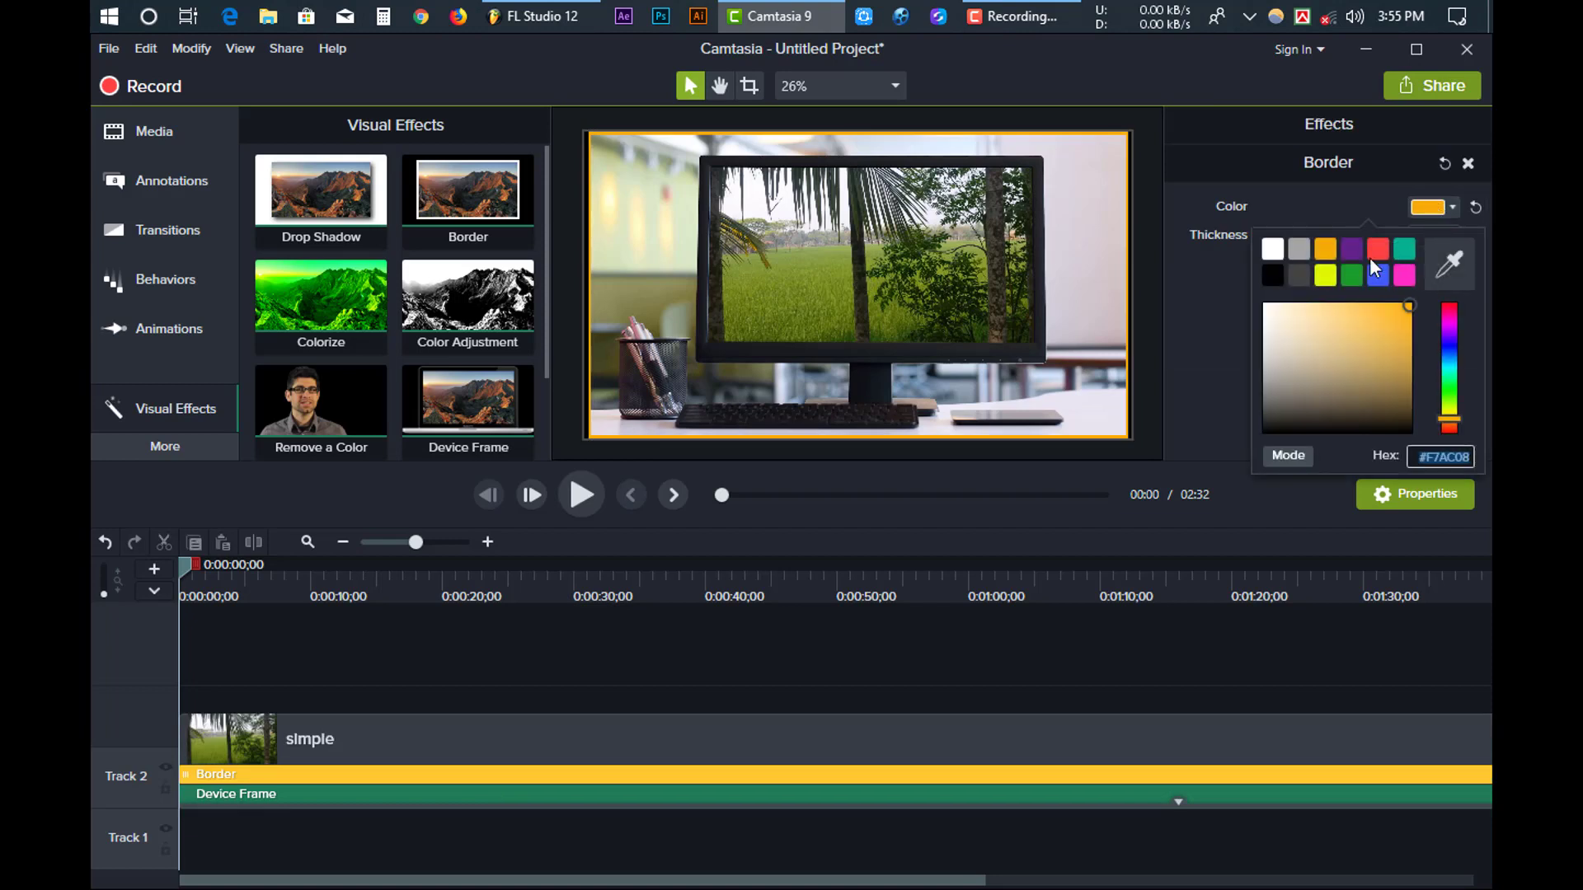
left_click(1325, 275)
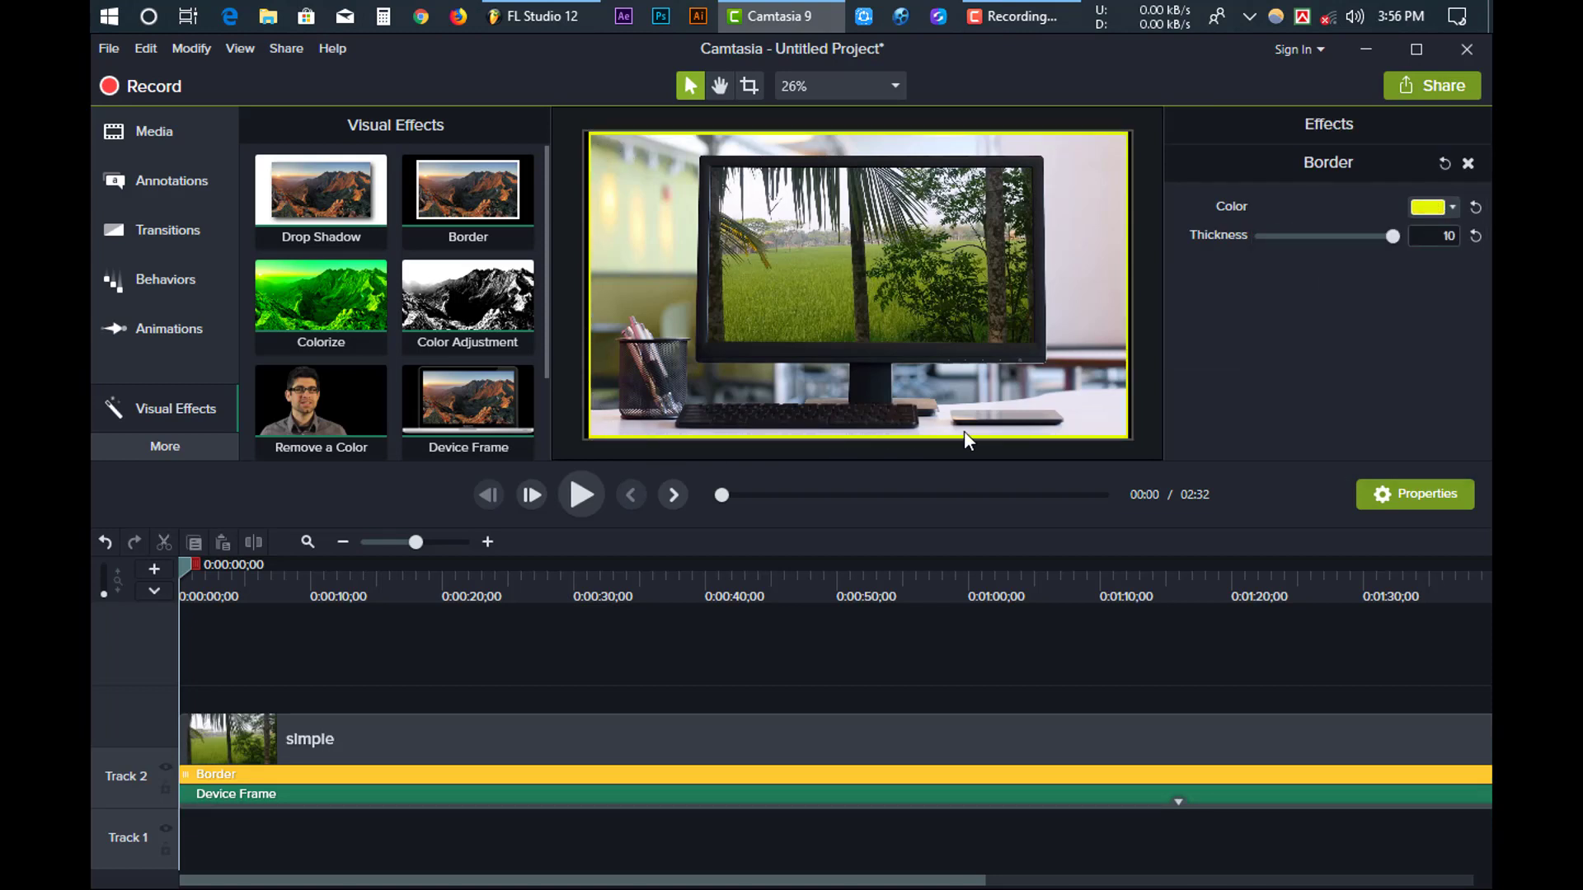
Step: Change the border color to pink and reduce the border's thickness
left_click(1428, 208)
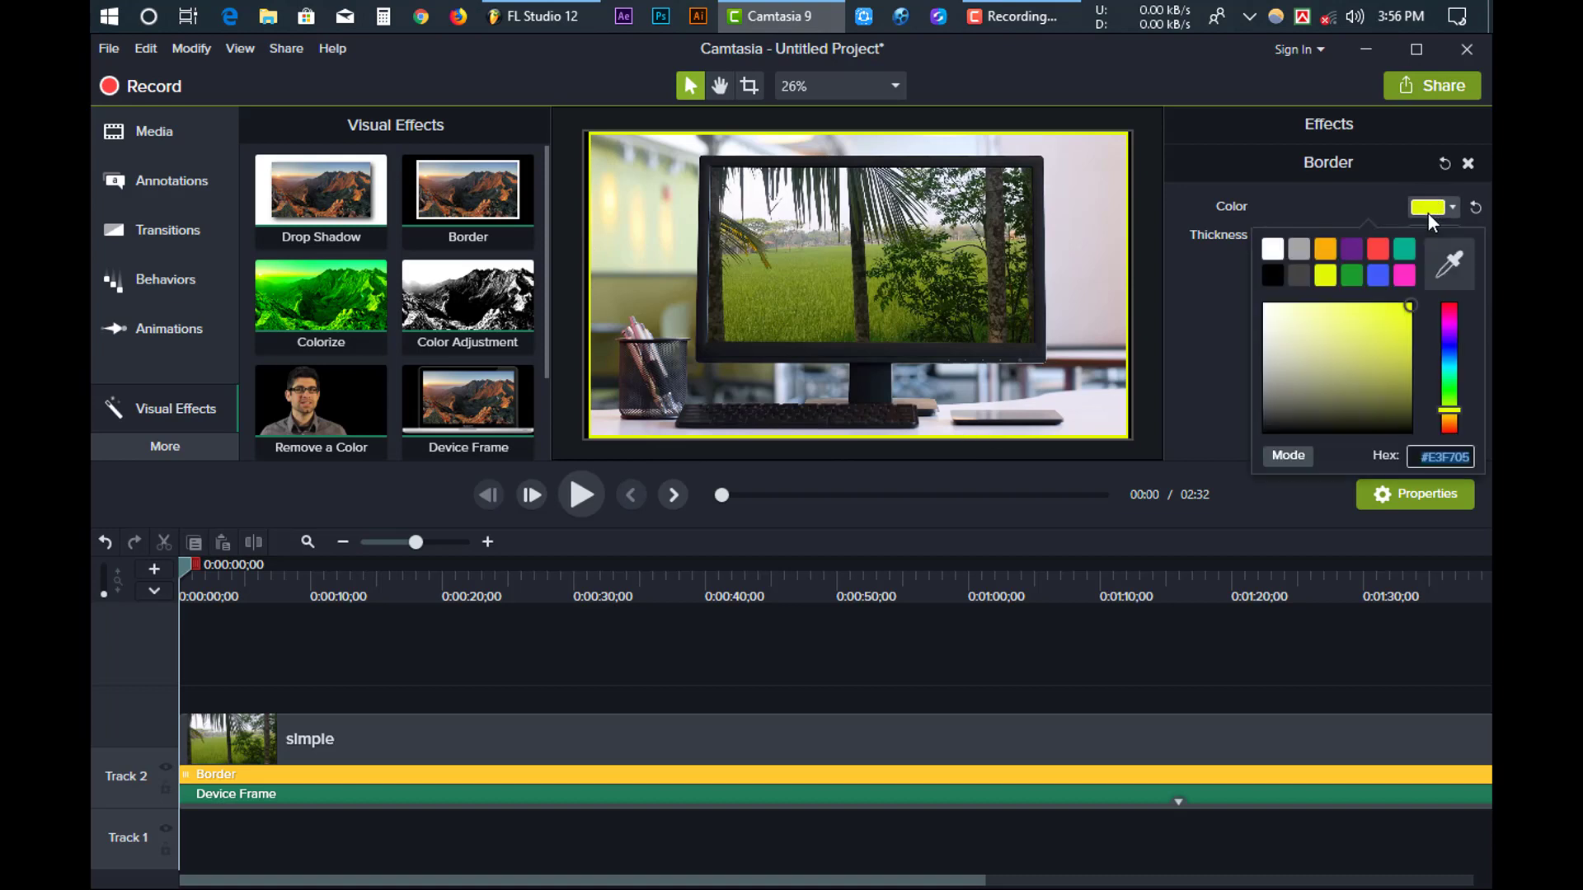
left_click(1403, 277)
left_click_drag(1395, 236, 1280, 238)
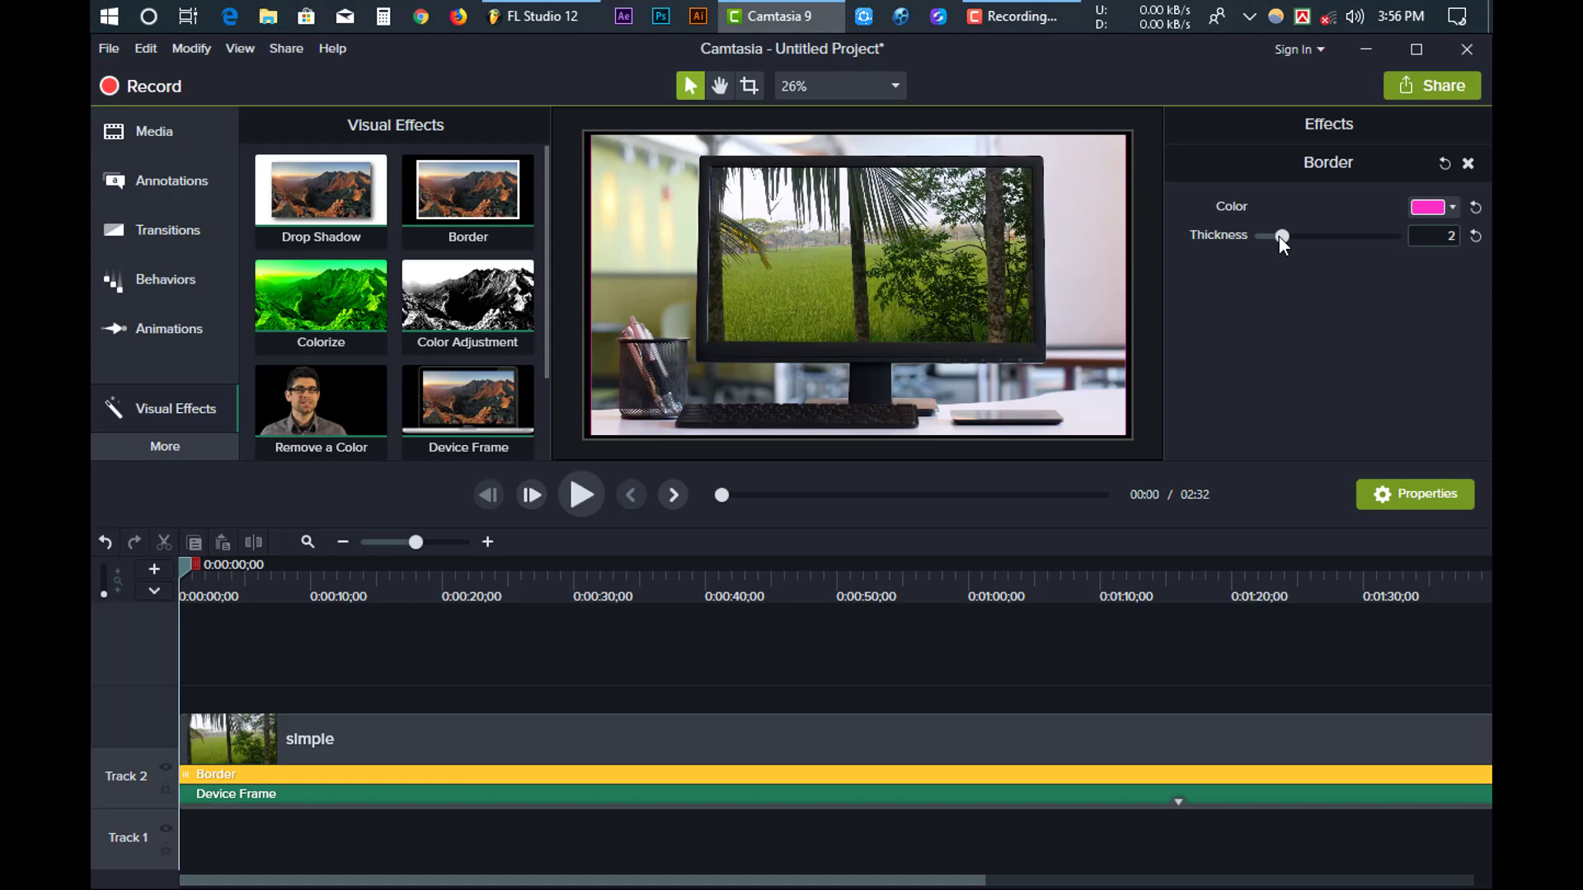
mouse_move(1283, 237)
left_mouse_down()
mouse_move(1367, 239)
mouse_move(1298, 243)
left_mouse_up()
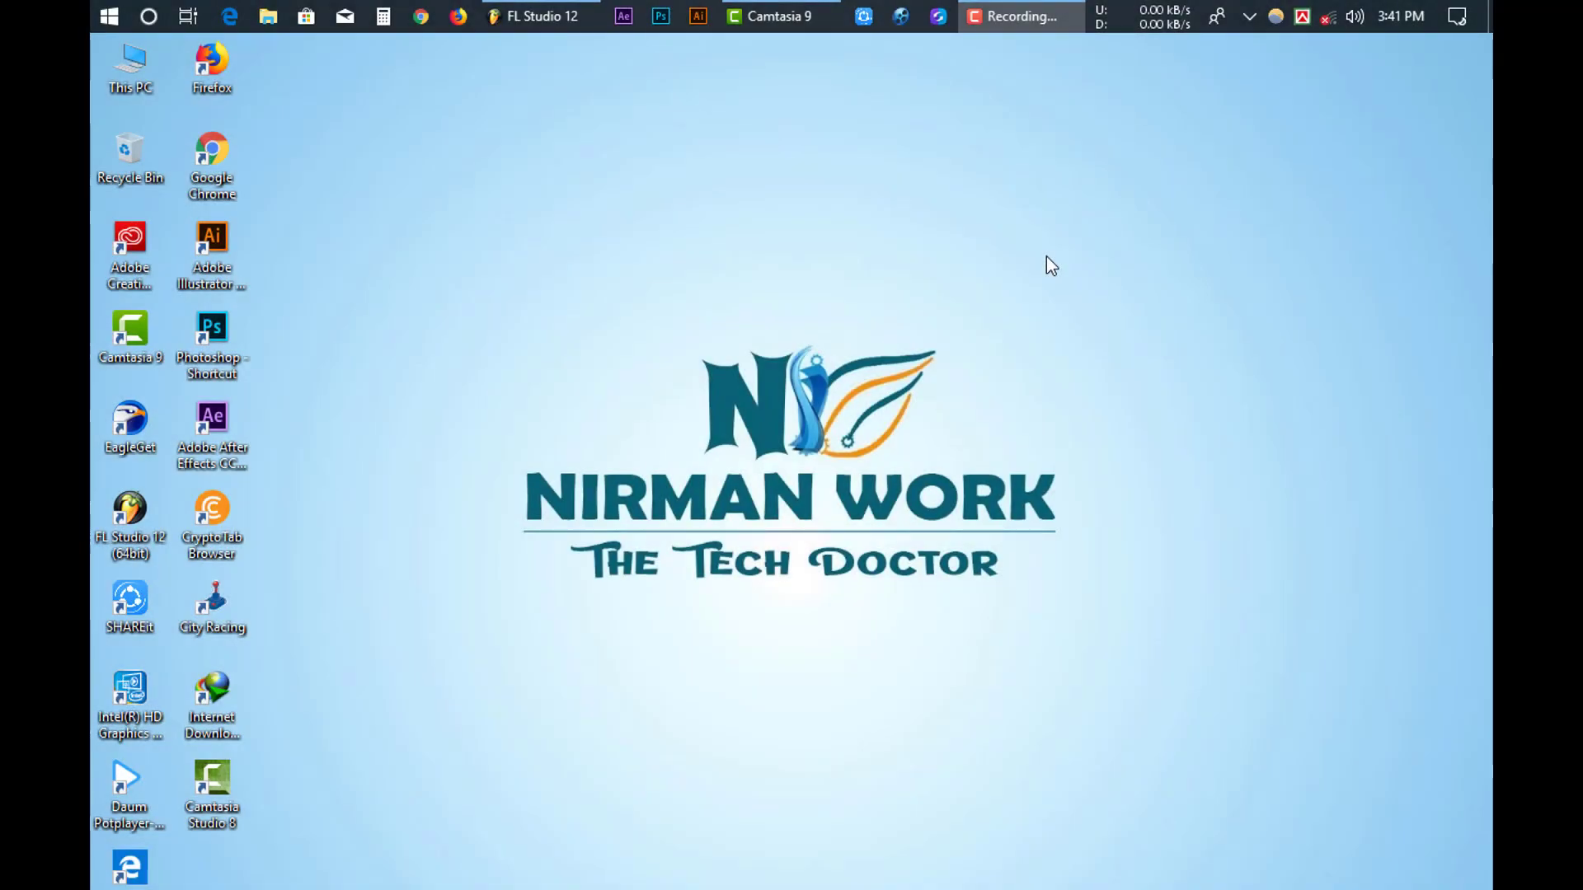